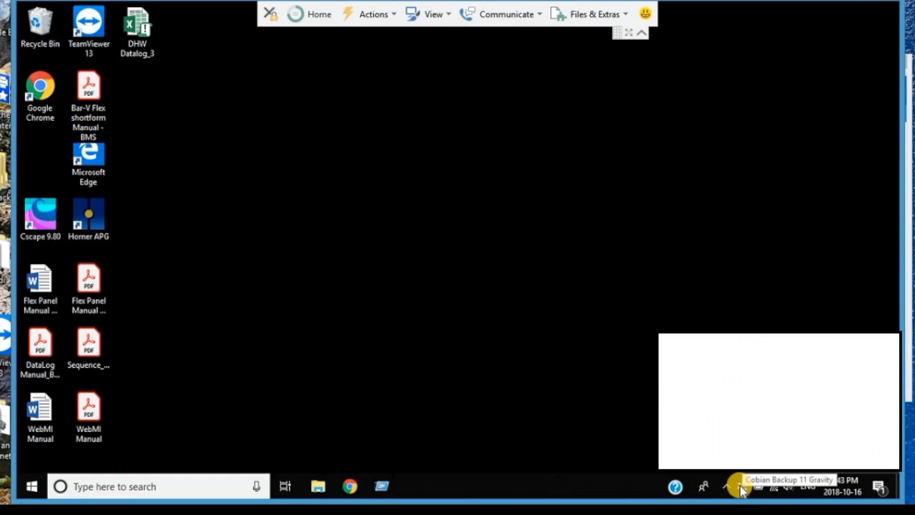
Step: Run all Cobian Backup tasks on the remote computer without shutting it down when done
{"action": "right_click", "coordinate": [741, 488]}
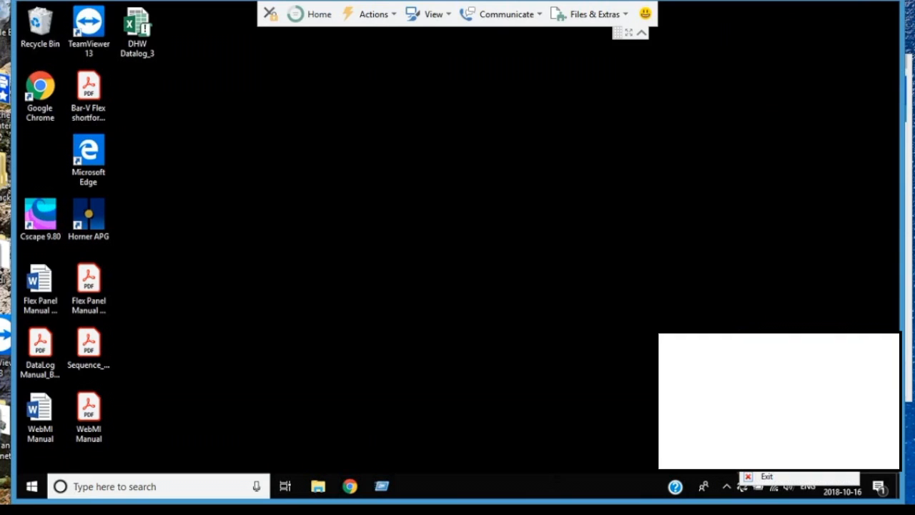
{"action": "left_click", "coordinate": [785, 414]}
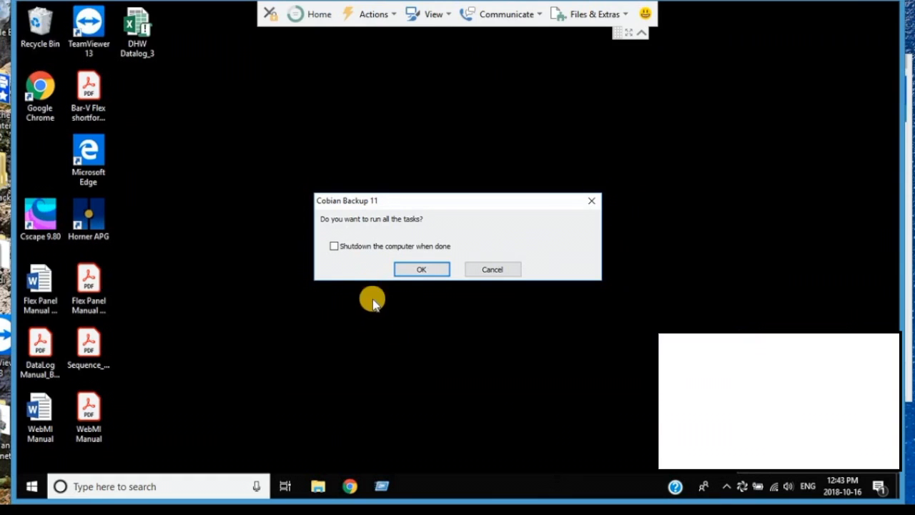
{"action": "left_click", "coordinate": [421, 270]}
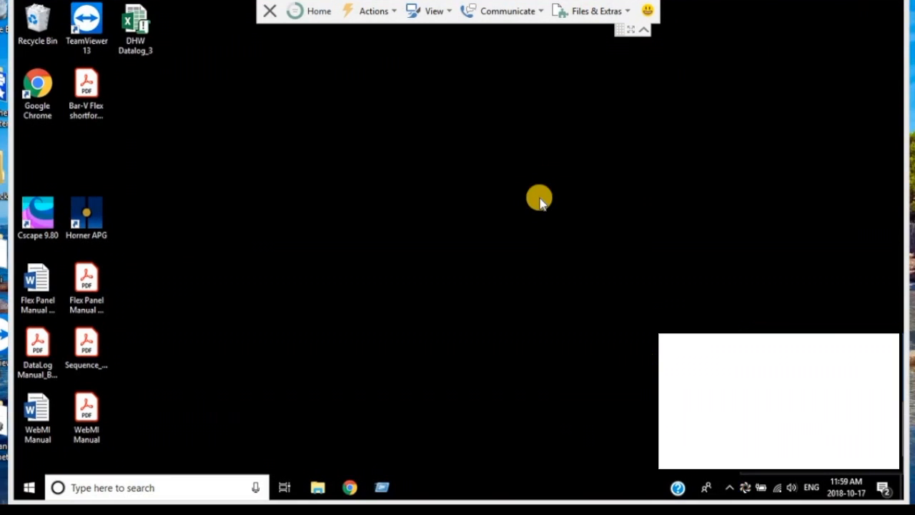
Step: Open the DHW Datalog_3 workbook in Excel and bring up the commands for refreshing its data
{"action": "double_click", "coordinate": [140, 19]}
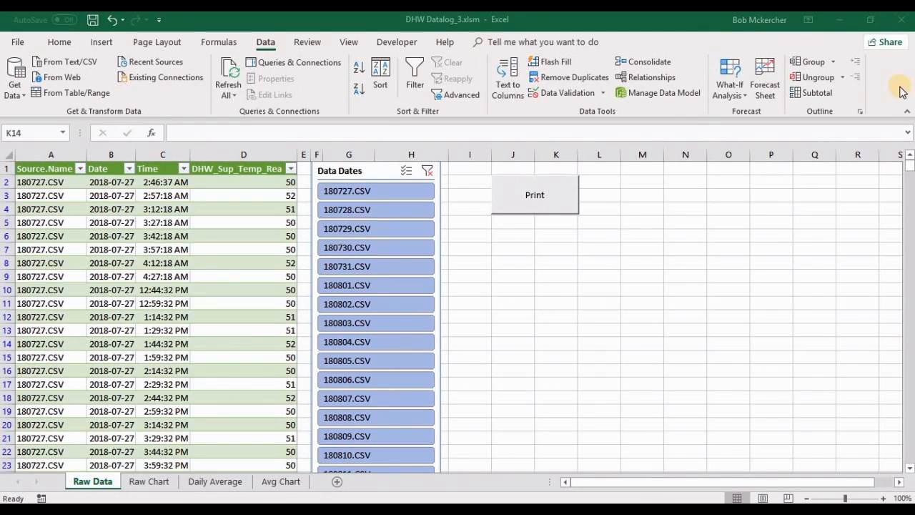
{"action": "left_click", "coordinate": [265, 43]}
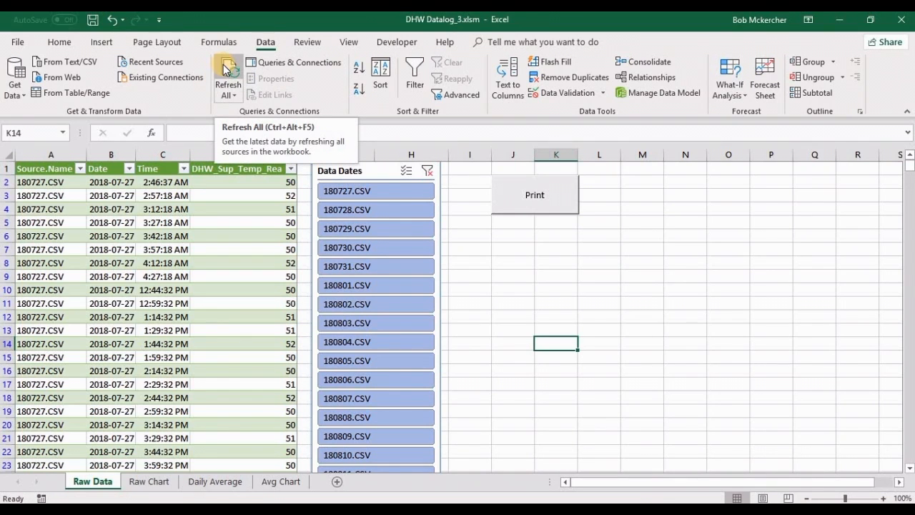
{"action": "left_click", "coordinate": [512, 275]}
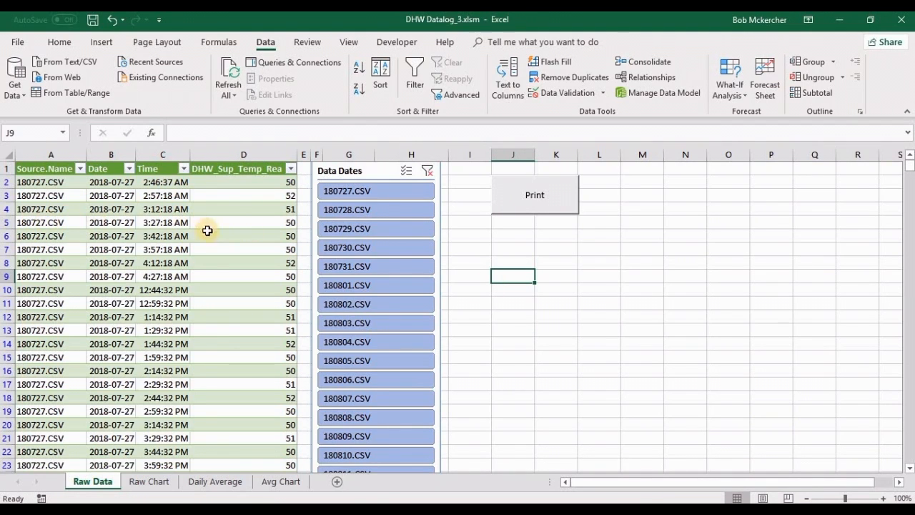
Step: Examine the source name, date, time and supply temperature entries in the Raw Data table
{"action": "left_click_drag", "start_coordinate": [231, 224], "coordinate": [76, 227]}
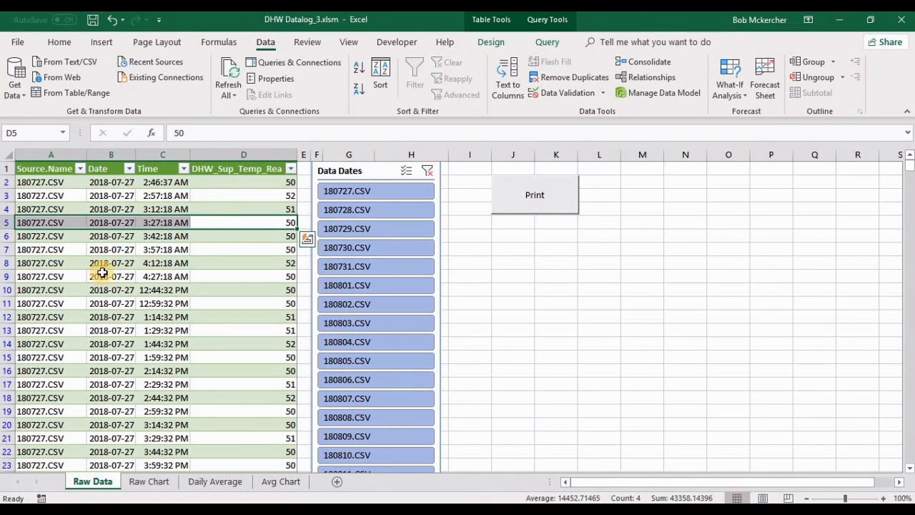
{"action": "left_click_drag", "start_coordinate": [37, 276], "coordinate": [227, 282]}
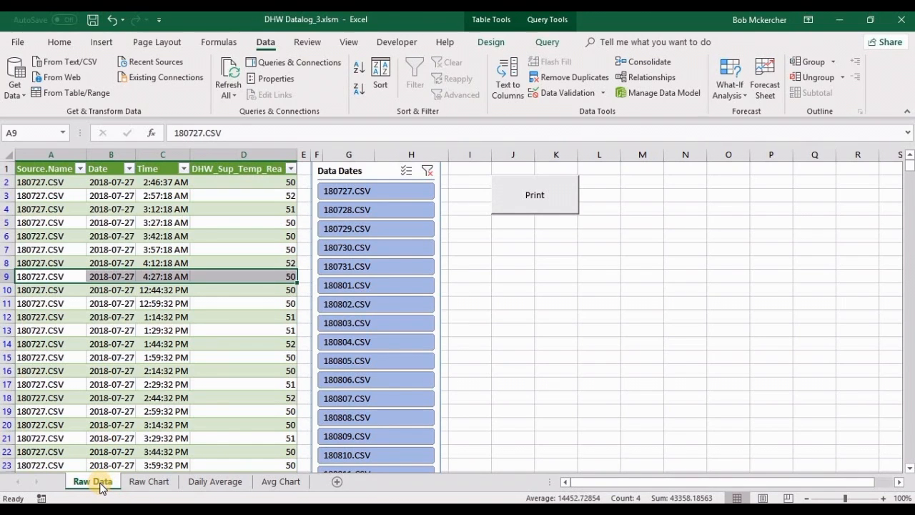
{"action": "left_click", "coordinate": [118, 317]}
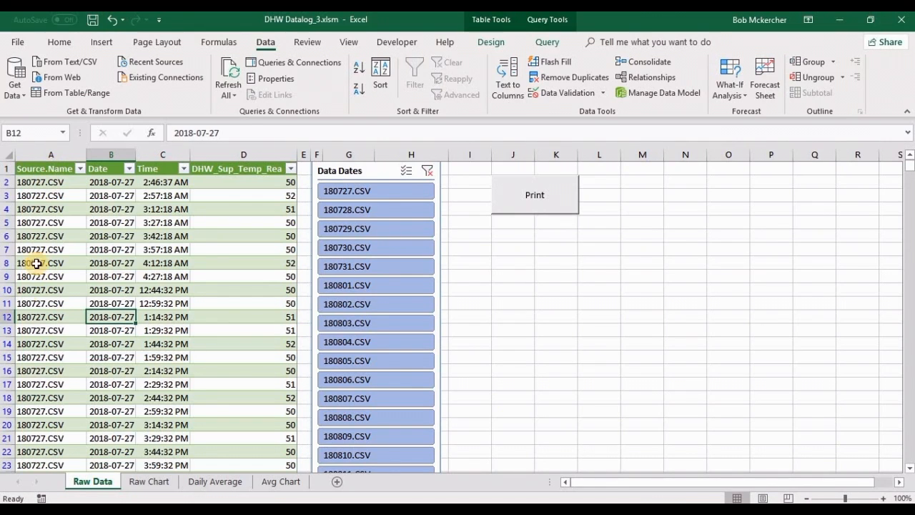
{"action": "left_click", "coordinate": [36, 223]}
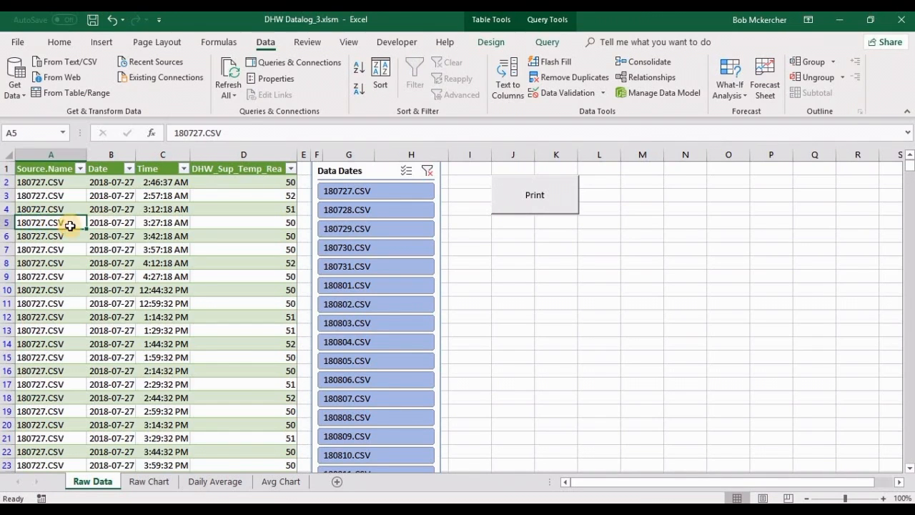
{"action": "left_click", "coordinate": [156, 223]}
{"action": "left_click", "coordinate": [249, 223]}
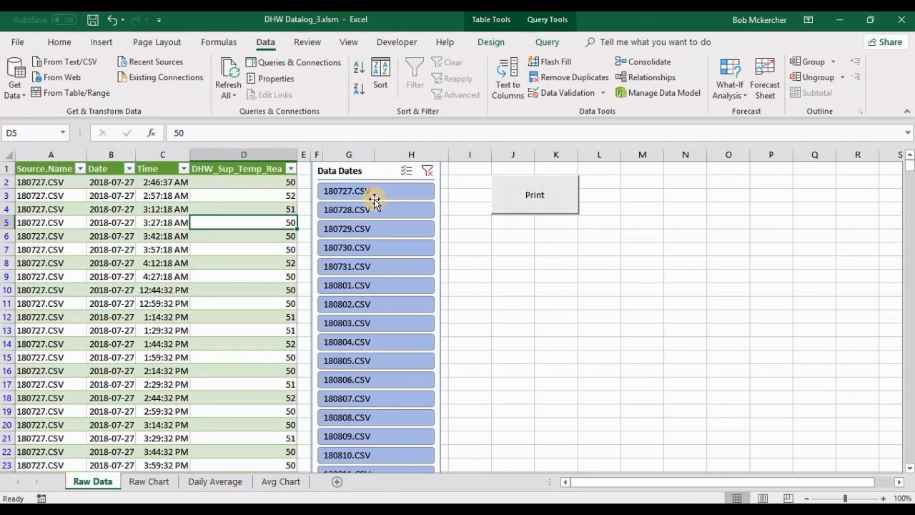
Step: Filter the Raw Data table to the 180801.CSV source file and review that day's readings through the last row
{"action": "left_click", "coordinate": [379, 285]}
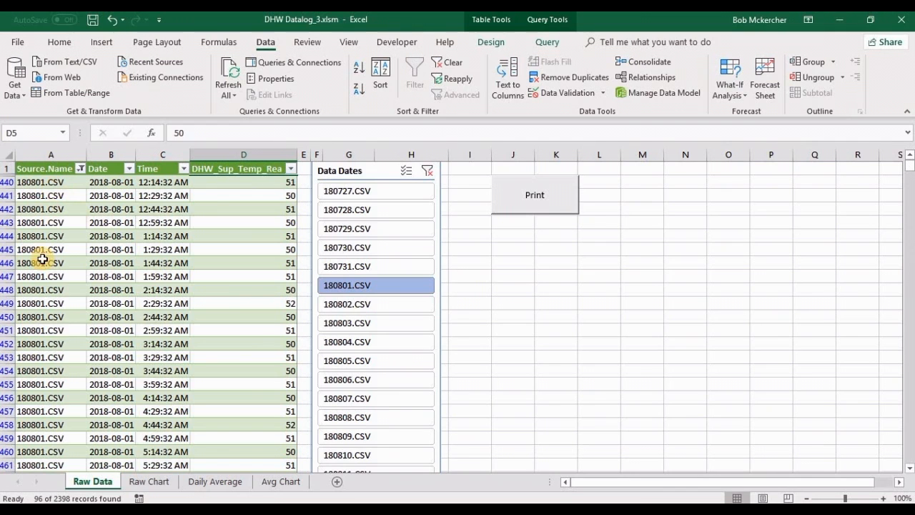
{"action": "left_click", "coordinate": [128, 209]}
{"action": "left_click", "coordinate": [244, 208]}
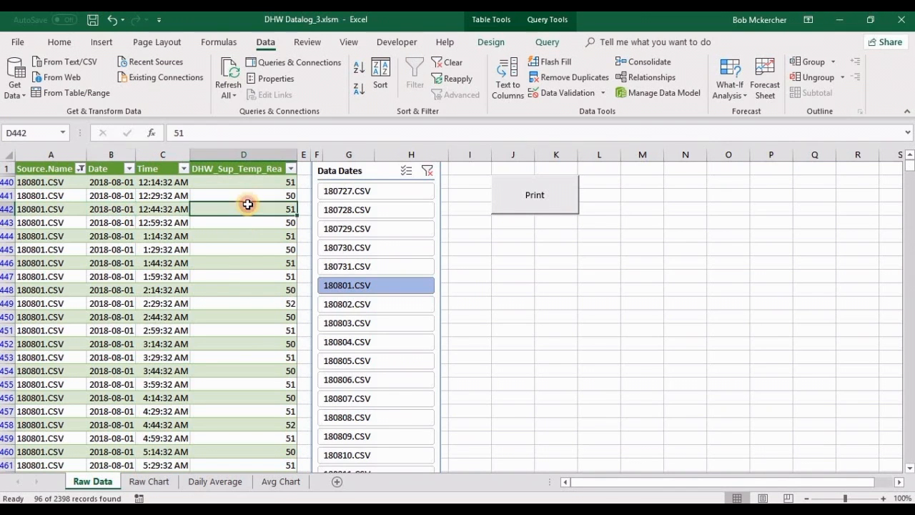
{"action": "scroll", "coordinate": [246, 238], "scroll_direction": "down", "scroll_amount": 15}
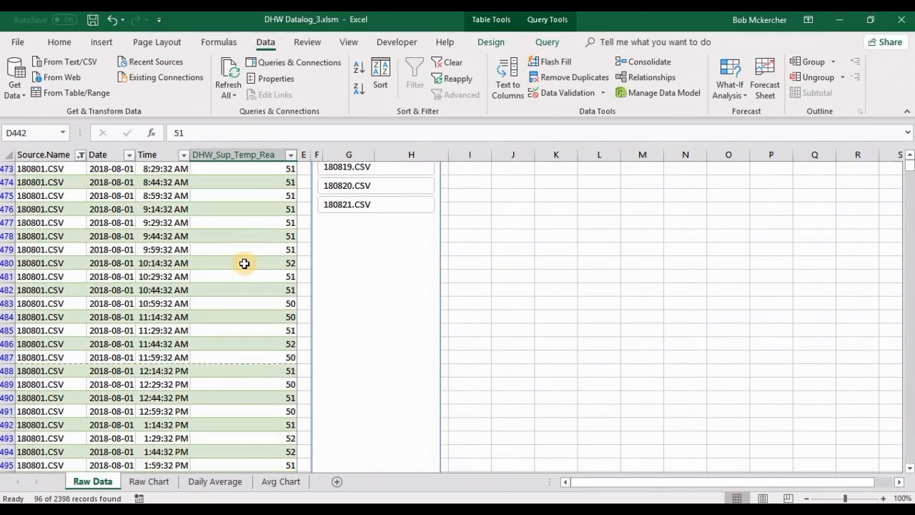
{"action": "scroll", "coordinate": [246, 264], "scroll_direction": "down", "scroll_amount": 15}
{"action": "scroll", "coordinate": [246, 263], "scroll_direction": "up", "scroll_amount": 8}
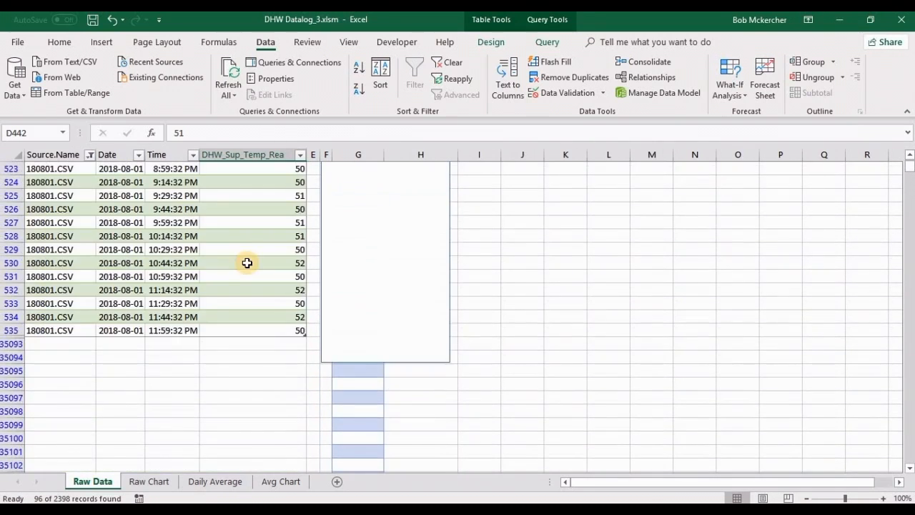
{"action": "scroll", "coordinate": [247, 263], "scroll_direction": "up", "scroll_amount": 20}
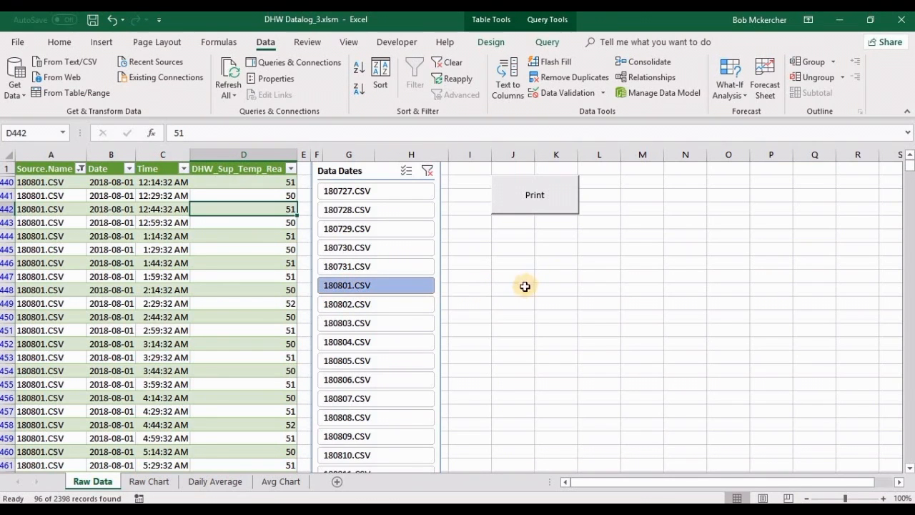
Step: Preview the printout of the 180801.CSV readings, inspect both pages at close range, and close the preview
{"action": "left_click", "coordinate": [548, 198]}
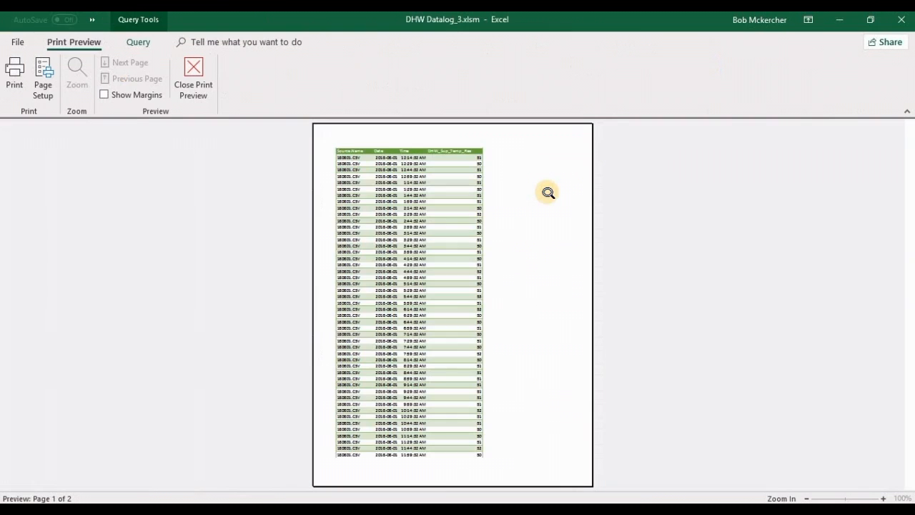
{"action": "scroll", "coordinate": [414, 238], "scroll_direction": "down", "scroll_amount": 1}
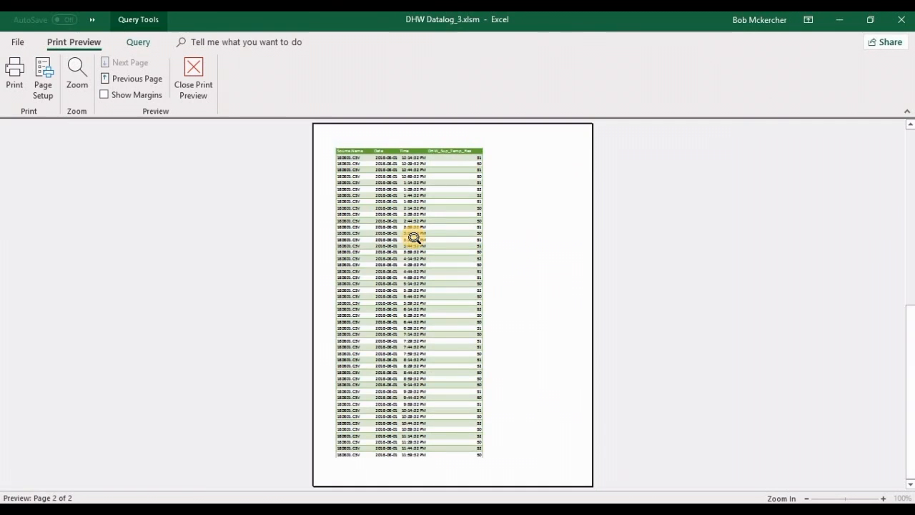
{"action": "scroll", "coordinate": [414, 237], "scroll_direction": "up", "scroll_amount": 1}
{"action": "left_click", "coordinate": [77, 78]}
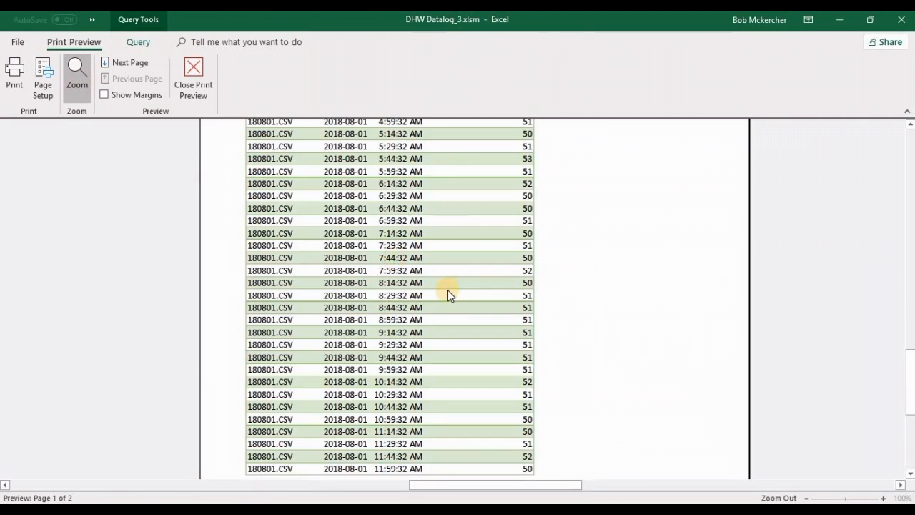
{"action": "scroll", "coordinate": [448, 294], "scroll_direction": "down", "scroll_amount": 2}
{"action": "left_click", "coordinate": [323, 248]}
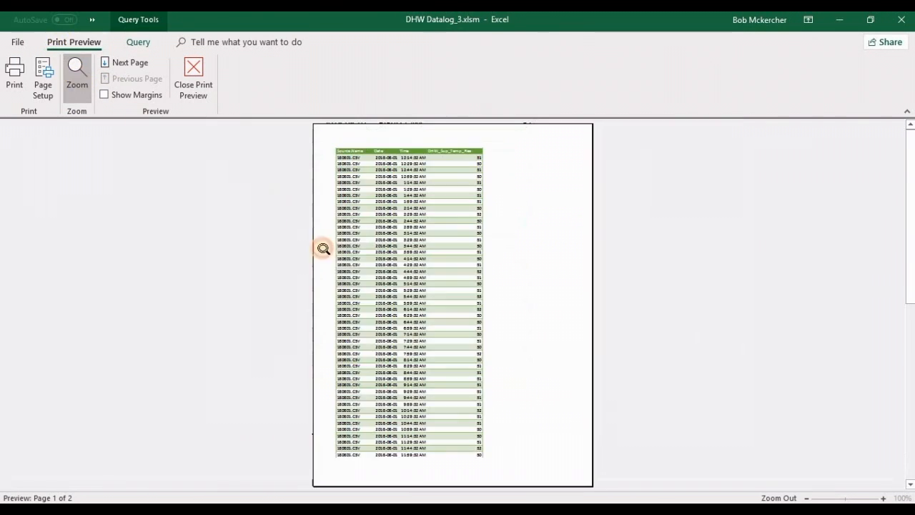
{"action": "scroll", "coordinate": [408, 269], "scroll_direction": "down", "scroll_amount": 1}
{"action": "left_click", "coordinate": [78, 76]}
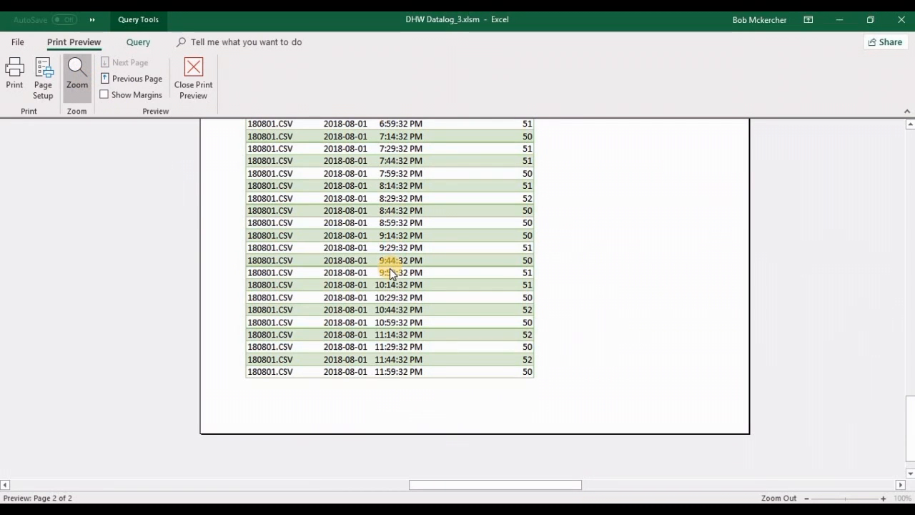
{"action": "scroll", "coordinate": [391, 271], "scroll_direction": "up", "scroll_amount": 3}
{"action": "left_click", "coordinate": [76, 89]}
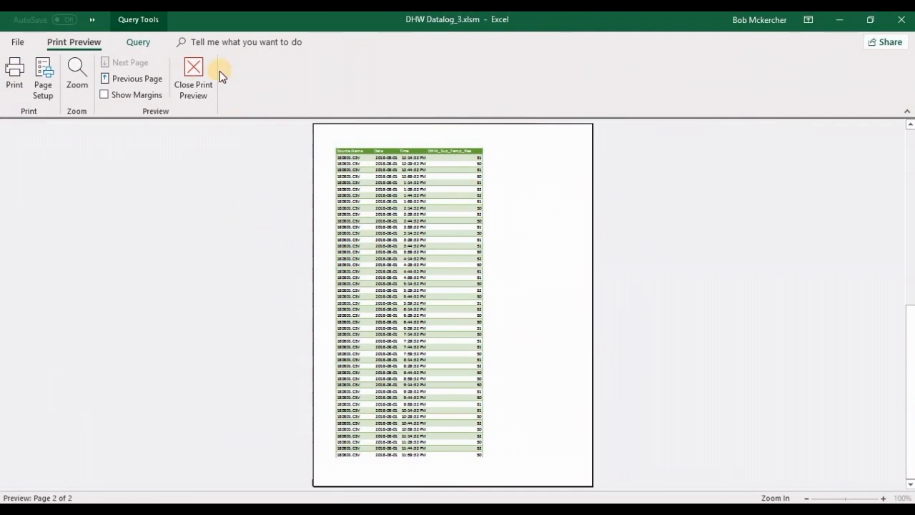
{"action": "left_click", "coordinate": [194, 80]}
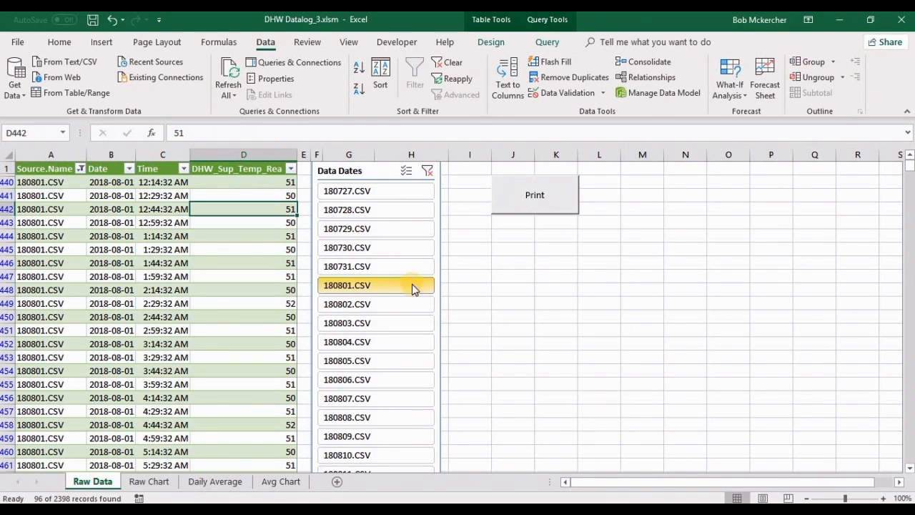
Step: Extend the Data Dates filter to cover 180801.CSV through 180821.CSV and review the readings across the days
{"action": "scroll", "coordinate": [476, 289], "scroll_direction": "down", "scroll_amount": 5}
{"action": "scroll", "coordinate": [493, 270], "scroll_direction": "down", "scroll_amount": 5}
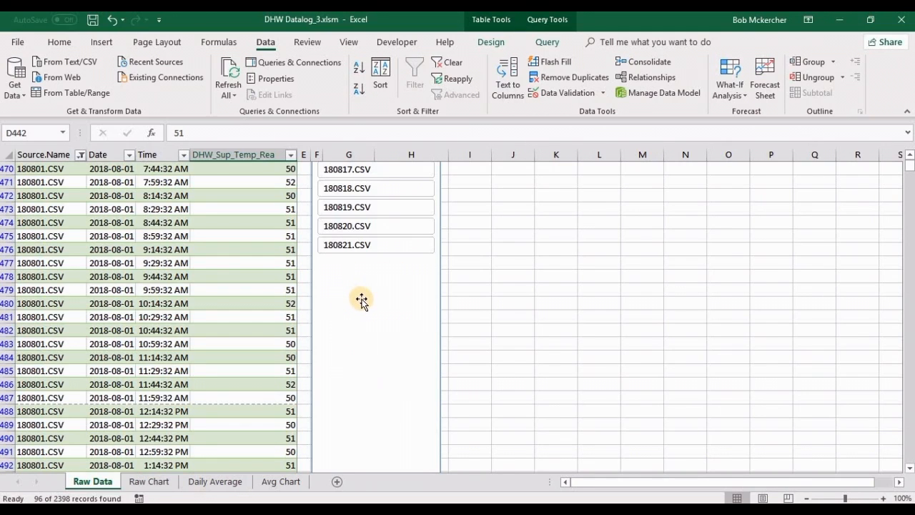
{"action": "left_click", "coordinate": [384, 246], "text": "shift"}
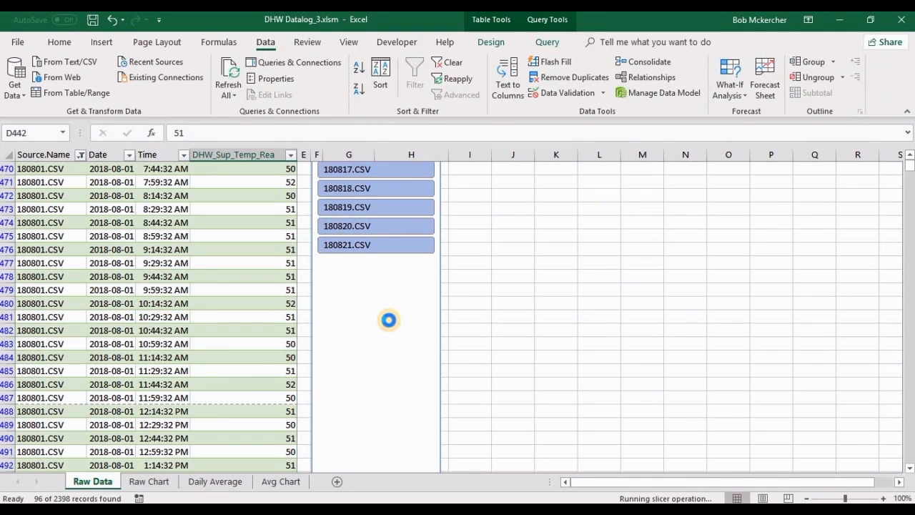
{"action": "left_click", "coordinate": [120, 282]}
{"action": "scroll", "coordinate": [122, 281], "scroll_direction": "down", "scroll_amount": 20}
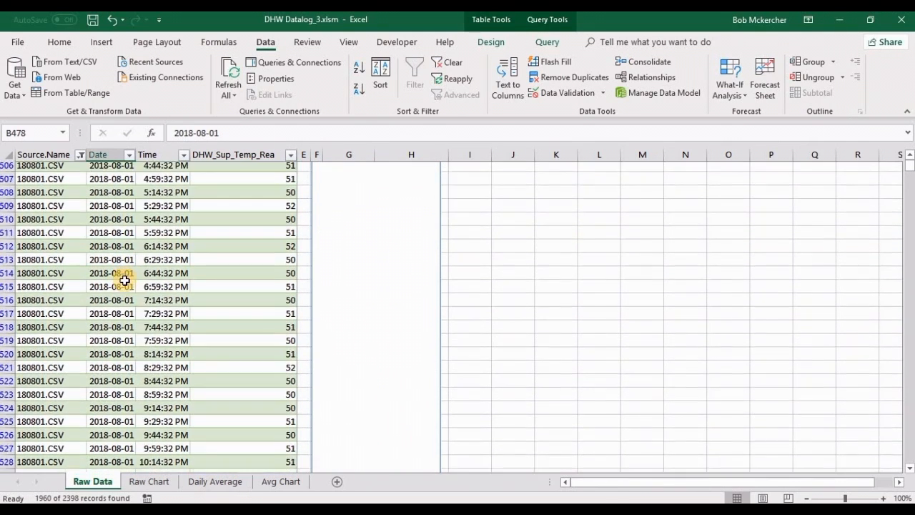
{"action": "scroll", "coordinate": [124, 281], "scroll_direction": "down", "scroll_amount": 15}
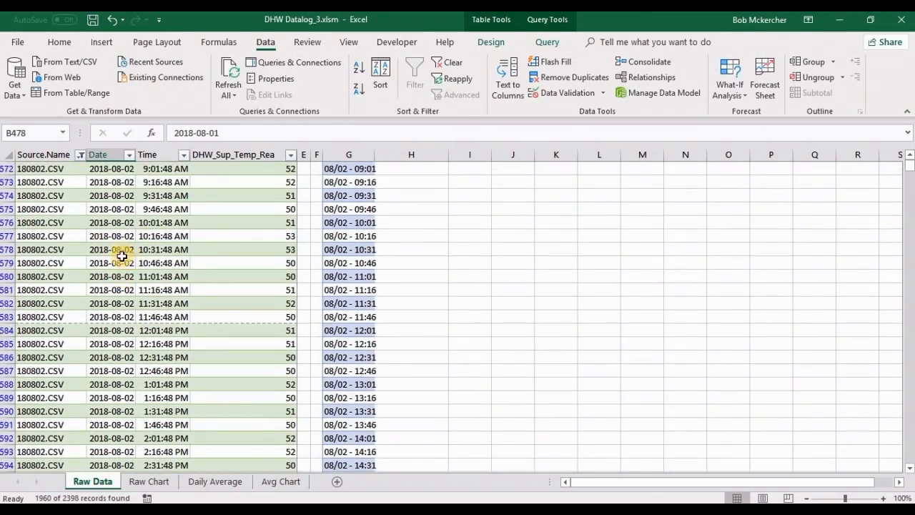
{"action": "scroll", "coordinate": [121, 270], "scroll_direction": "down", "scroll_amount": 12}
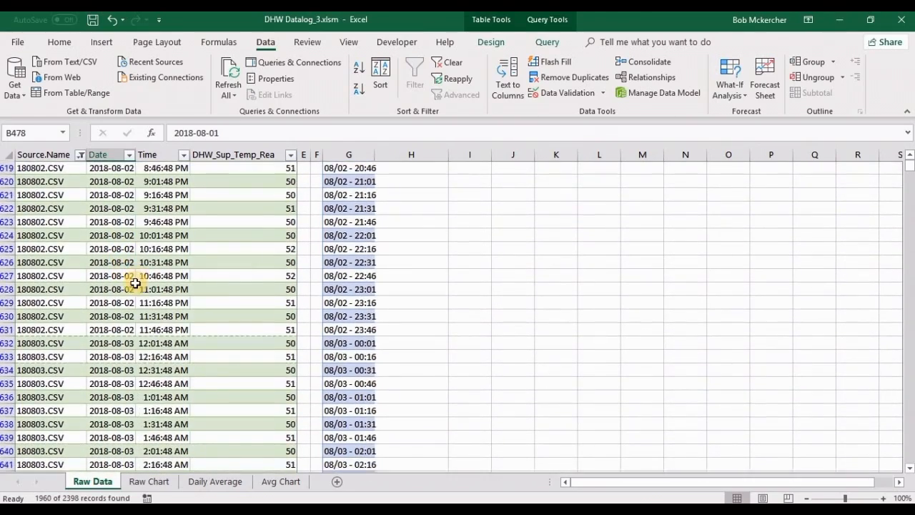
{"action": "scroll", "coordinate": [111, 335], "scroll_direction": "down", "scroll_amount": 12}
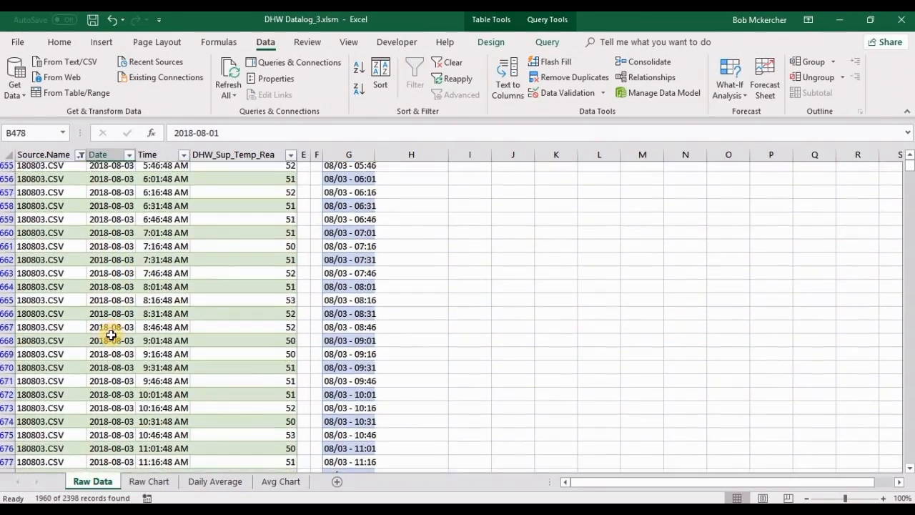
{"action": "scroll", "coordinate": [111, 334], "scroll_direction": "up", "scroll_amount": 17}
{"action": "scroll", "coordinate": [111, 335], "scroll_direction": "up", "scroll_amount": 20}
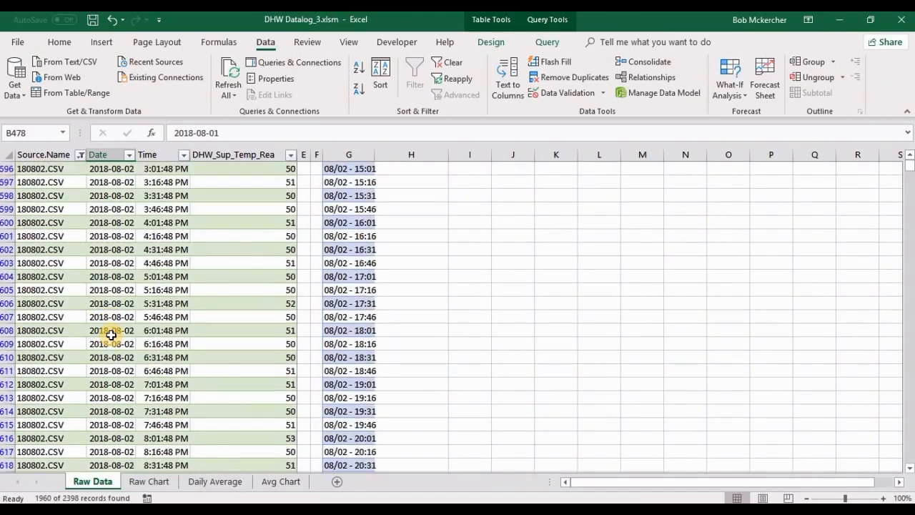
{"action": "scroll", "coordinate": [113, 332], "scroll_direction": "up", "scroll_amount": 20}
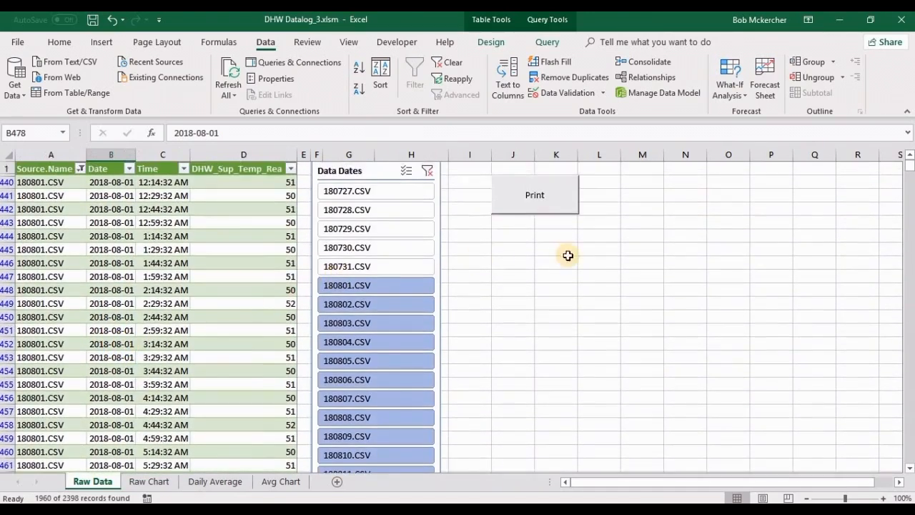
Step: Preview the printout of the 180801.CSV through 180821.CSV readings, inspect page 8 at close range, and close the preview
{"action": "left_click", "coordinate": [541, 197]}
{"action": "scroll", "coordinate": [437, 271], "scroll_direction": "down", "scroll_amount": 4}
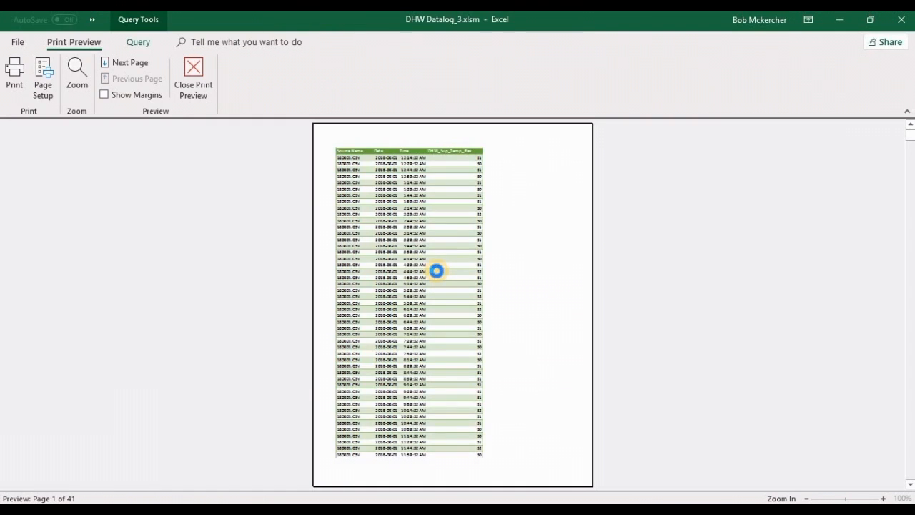
{"action": "scroll", "coordinate": [436, 270], "scroll_direction": "down", "scroll_amount": 3}
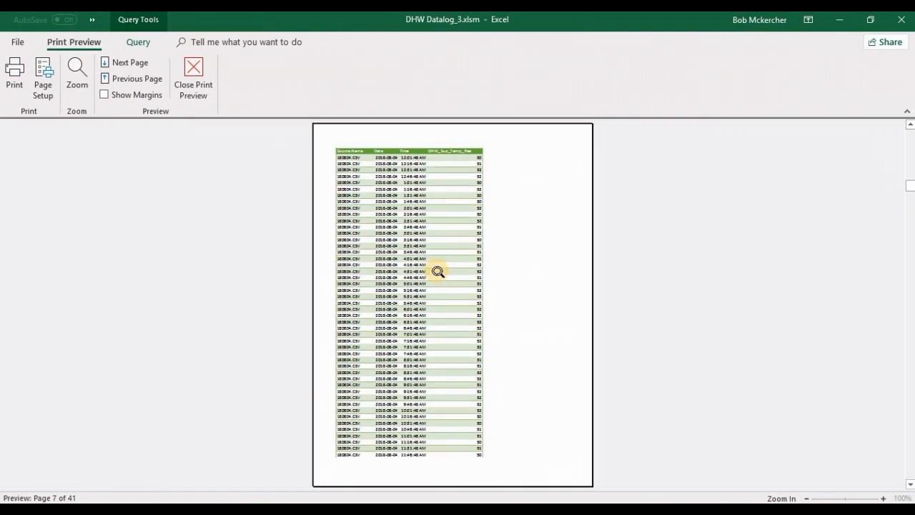
{"action": "left_click", "coordinate": [78, 89]}
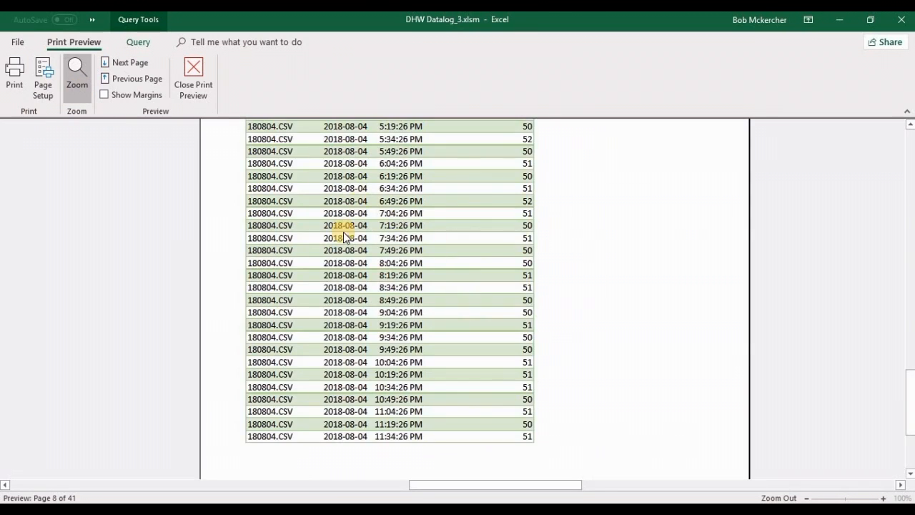
{"action": "scroll", "coordinate": [343, 236], "scroll_direction": "down", "scroll_amount": 2}
{"action": "left_click", "coordinate": [77, 77]}
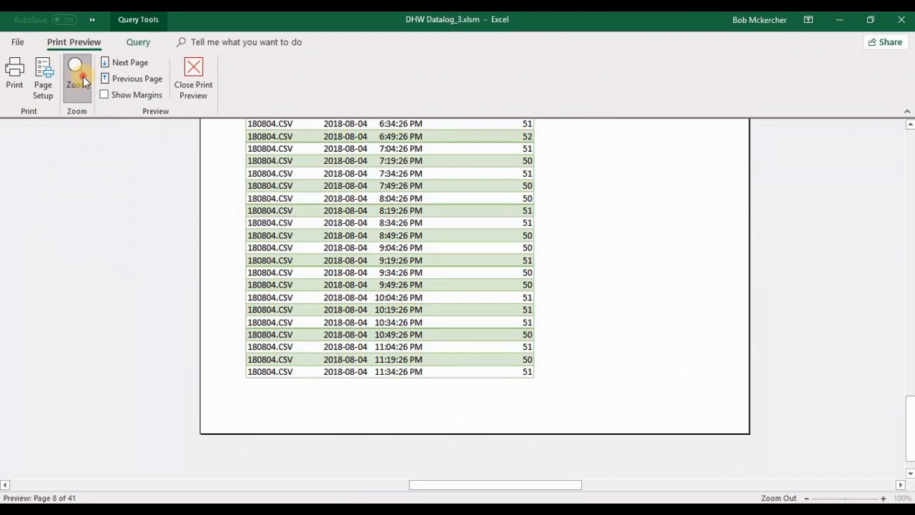
{"action": "left_click", "coordinate": [193, 78]}
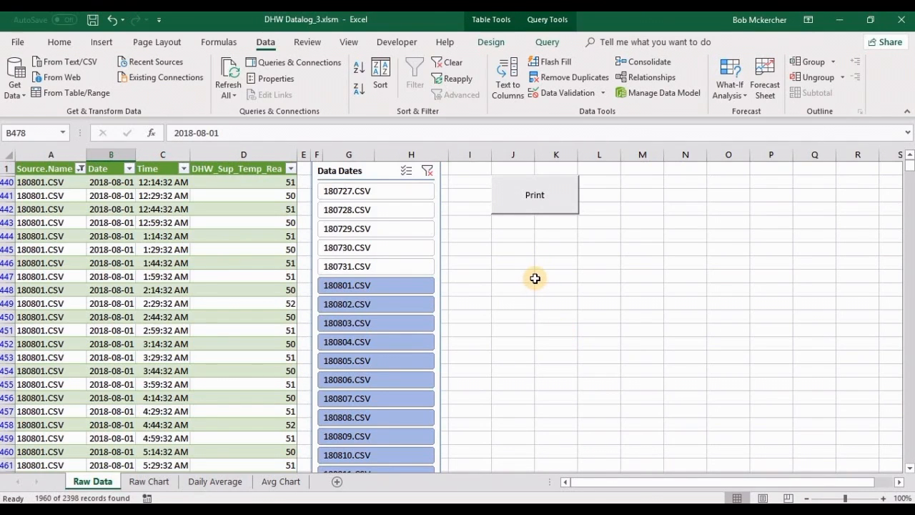
Step: Clear the Data Dates filter and review the readings for all dates in the Raw Data table and on the Raw Chart sheet
{"action": "left_click", "coordinate": [428, 176]}
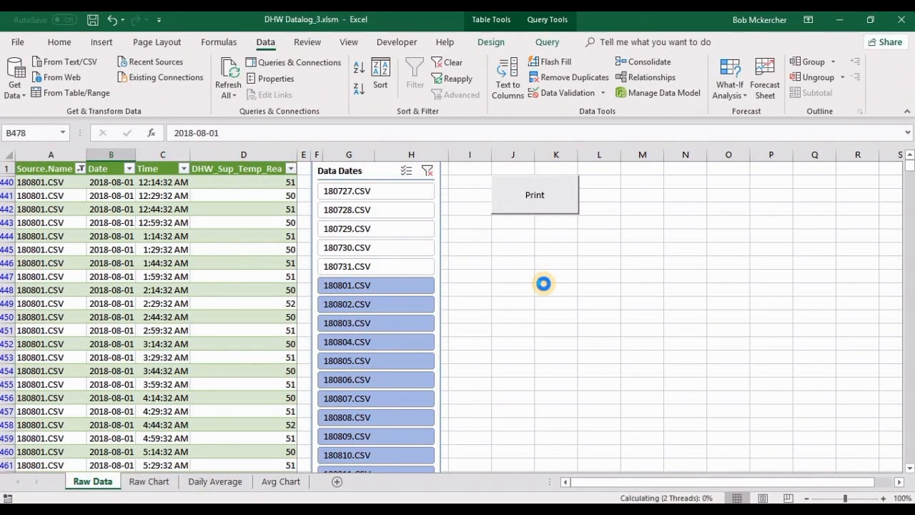
{"action": "left_click", "coordinate": [132, 262]}
{"action": "scroll", "coordinate": [132, 262], "scroll_direction": "down", "scroll_amount": 2}
{"action": "scroll", "coordinate": [131, 262], "scroll_direction": "up", "scroll_amount": 2}
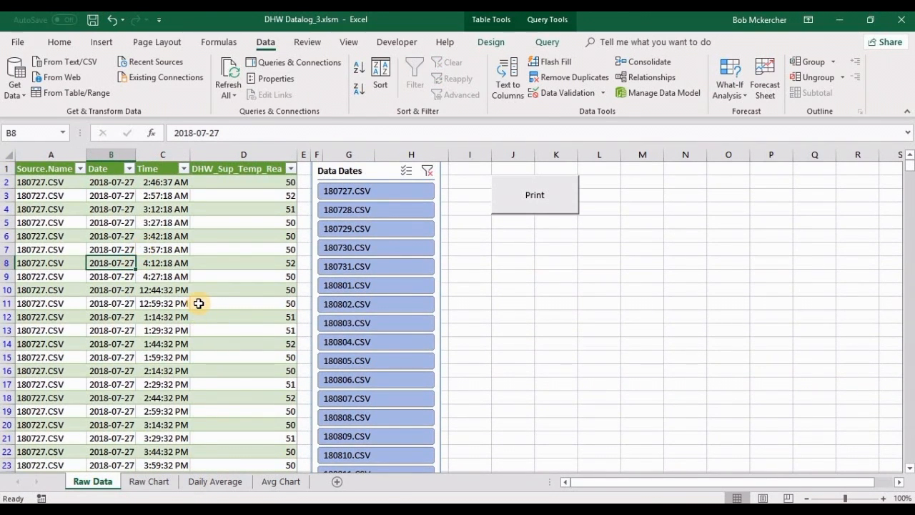
{"action": "left_click", "coordinate": [149, 484]}
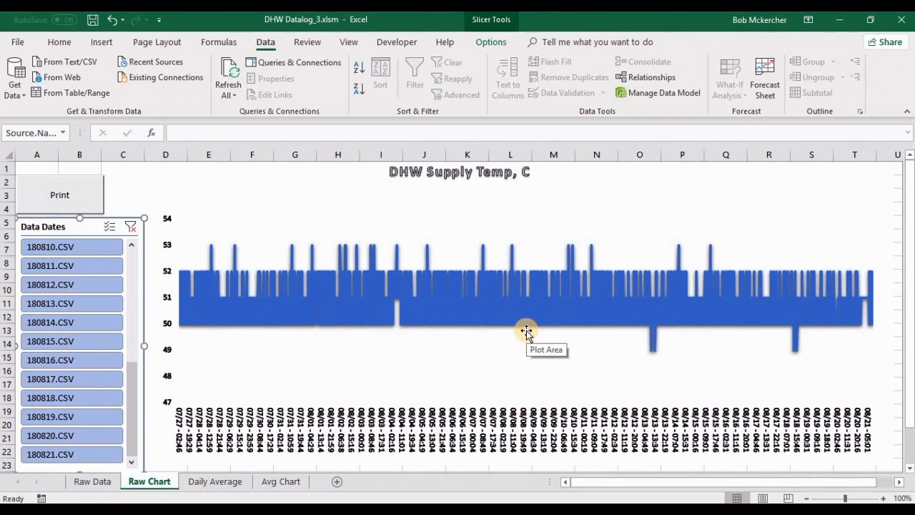
{"action": "left_click_drag", "start_coordinate": [129, 404], "coordinate": [132, 263]}
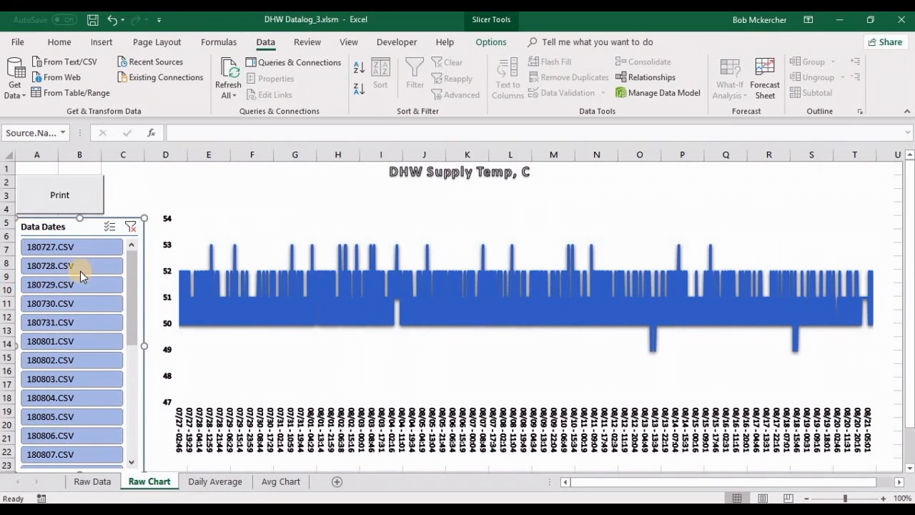
Step: Filter the Raw Data table to 180801.CSV and preview the printout of that day's chart from the Raw Chart sheet
{"action": "left_click", "coordinate": [99, 483]}
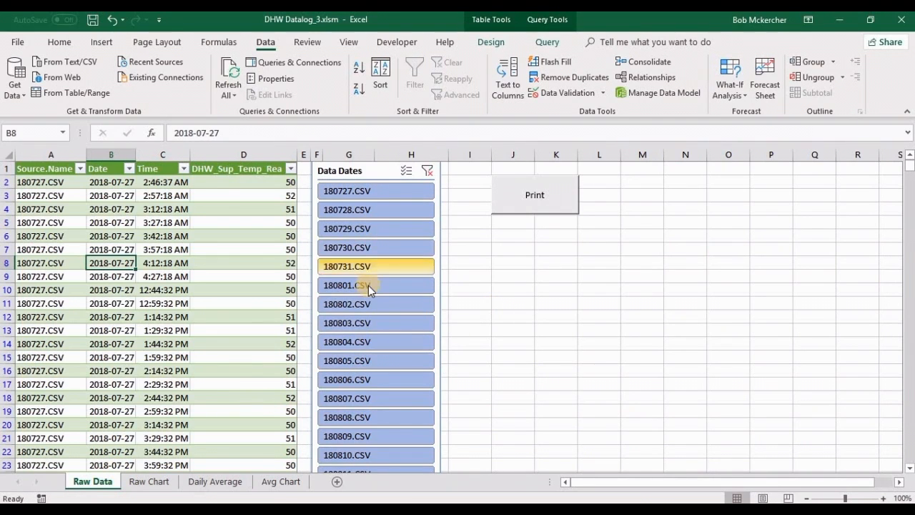
{"action": "left_click", "coordinate": [408, 287]}
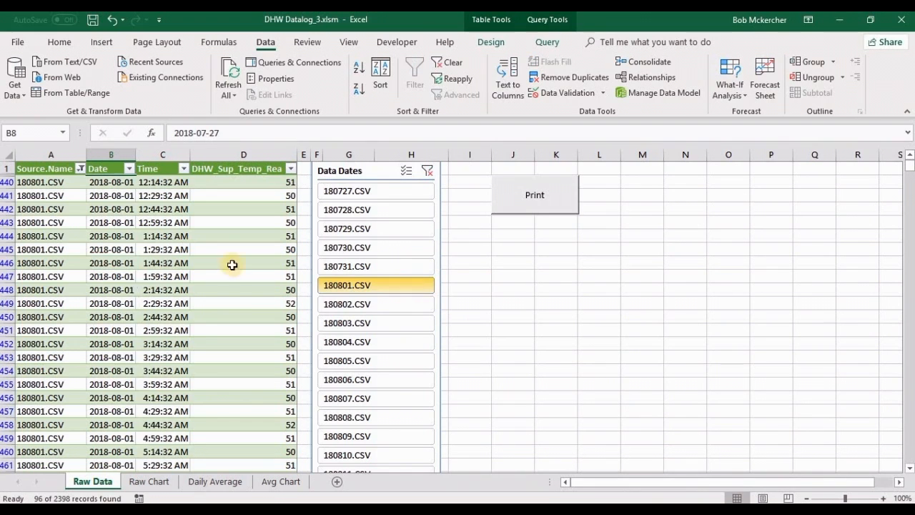
{"action": "left_click", "coordinate": [143, 483]}
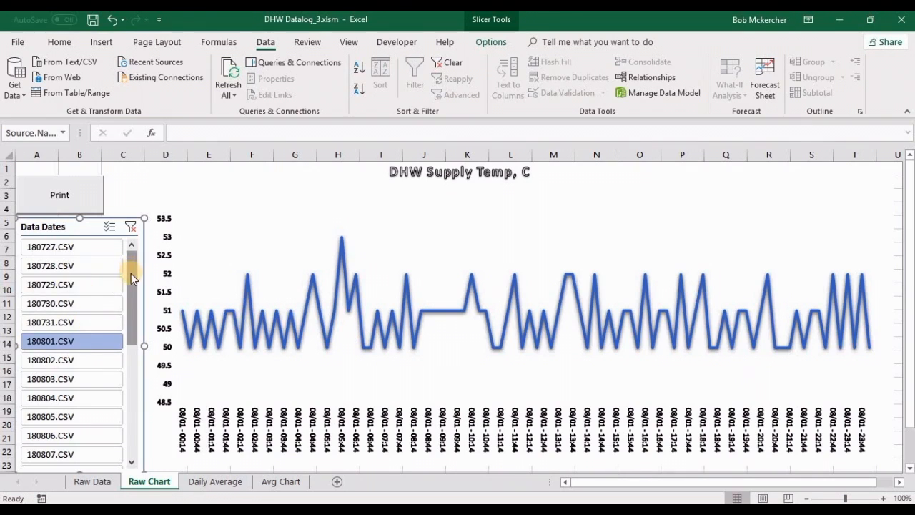
{"action": "left_click", "coordinate": [59, 197]}
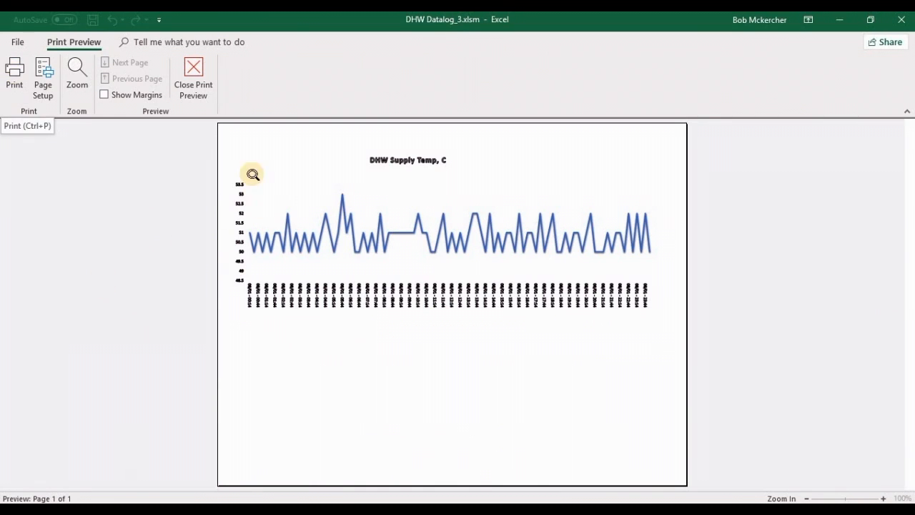
{"action": "left_click", "coordinate": [200, 86]}
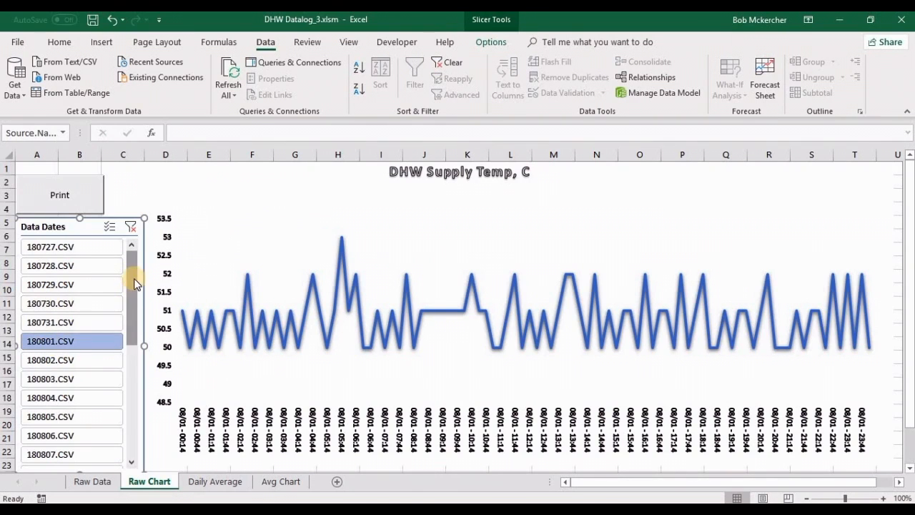
Step: Extend the chart's date filter through 180821.CSV, return it to 180801.CSV alone, and inspect the individual data points
{"action": "left_click_drag", "start_coordinate": [134, 308], "coordinate": [131, 458]}
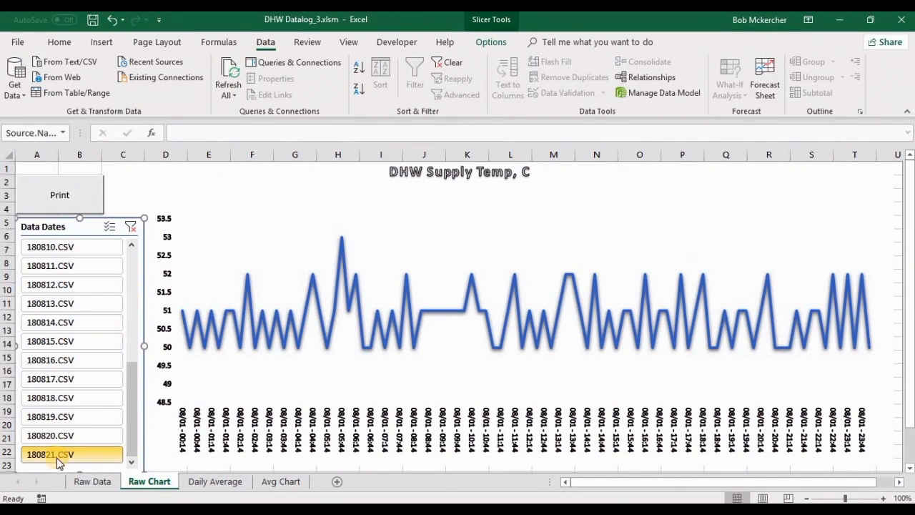
{"action": "left_click", "coordinate": [61, 455], "text": "shift"}
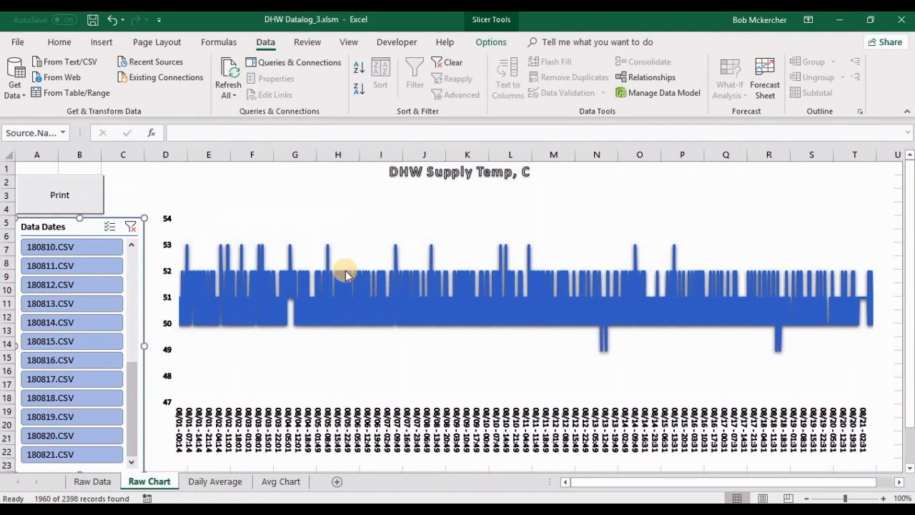
{"action": "left_click", "coordinate": [132, 368]}
{"action": "left_click_drag", "start_coordinate": [133, 368], "coordinate": [135, 280]}
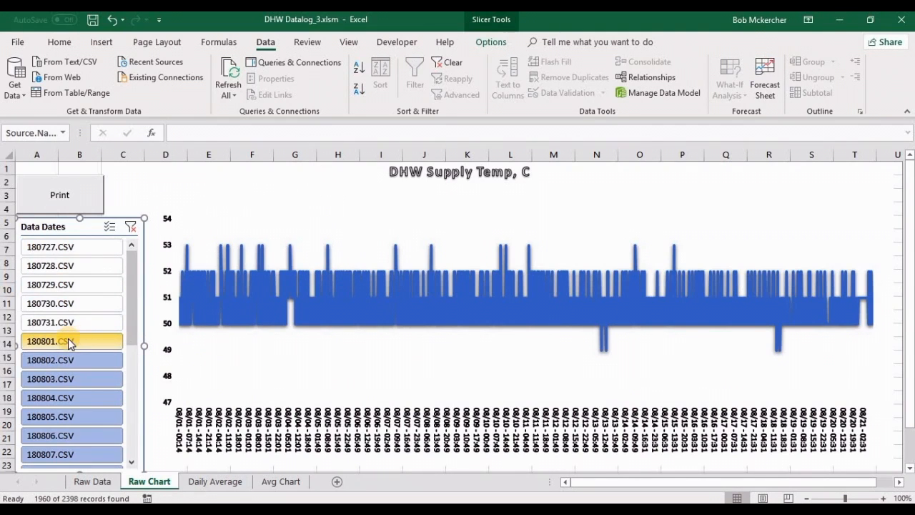
{"action": "left_click", "coordinate": [83, 339]}
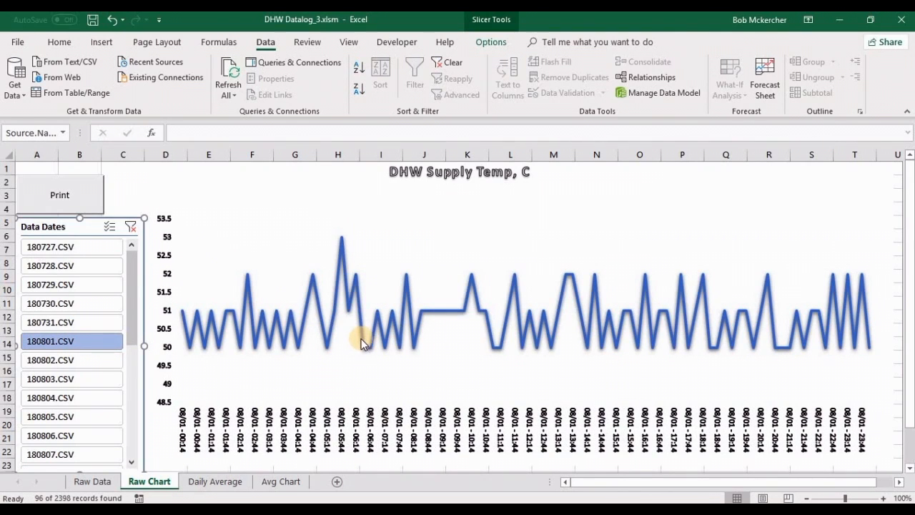
{"action": "mouse_move", "coordinate": [359, 340]}
{"action": "mouse_move", "coordinate": [254, 335]}
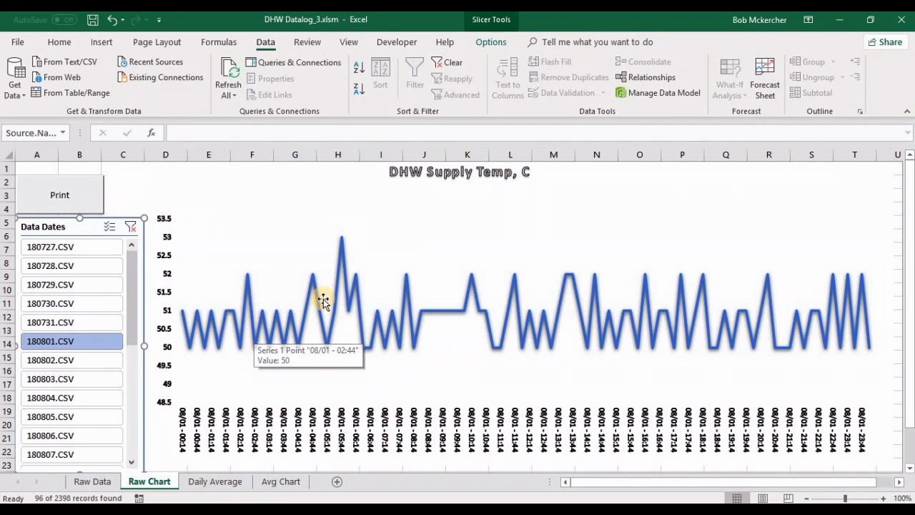
Step: Set the 12:29:32 AM supply temperature in cell D441 of Raw Data to 0 and examine its effect on the Raw Chart
{"action": "left_click", "coordinate": [94, 481]}
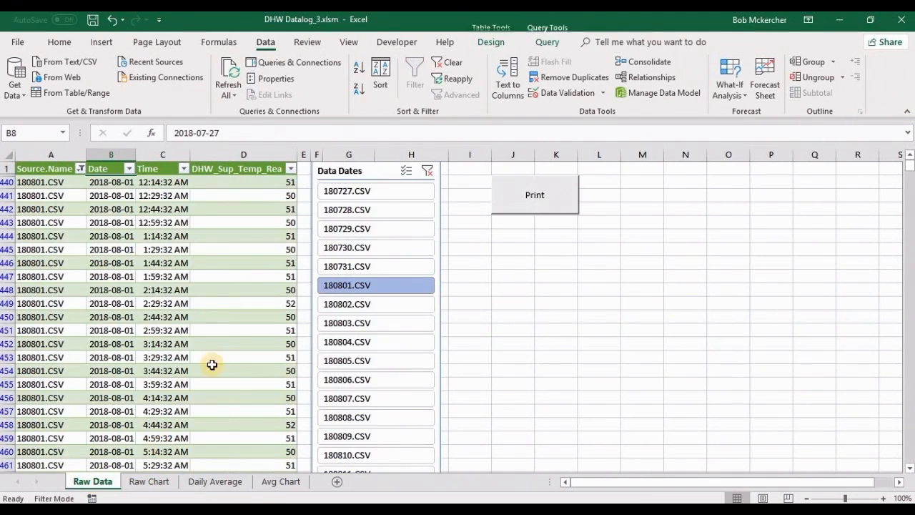
{"action": "left_click", "coordinate": [246, 196]}
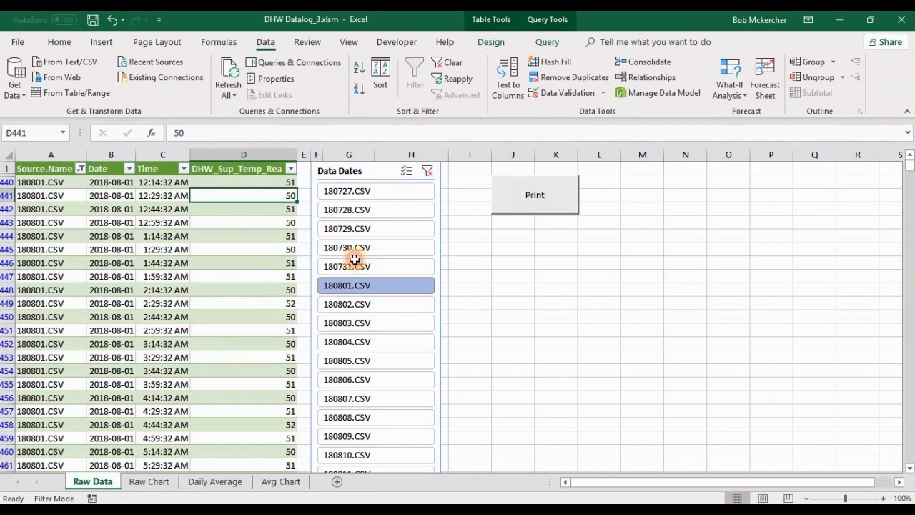
{"action": "type", "text": "0"}
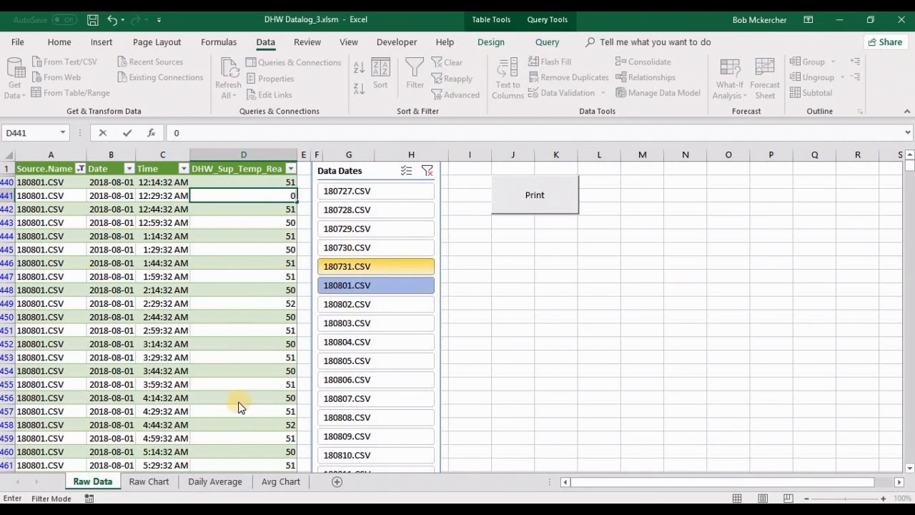
{"action": "key", "text": "Return"}
{"action": "left_click", "coordinate": [150, 481]}
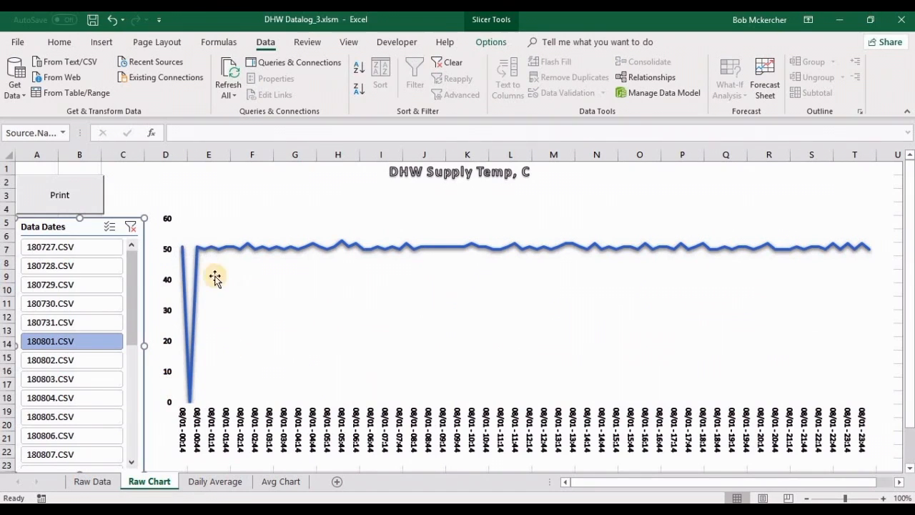
{"action": "mouse_move", "coordinate": [222, 259]}
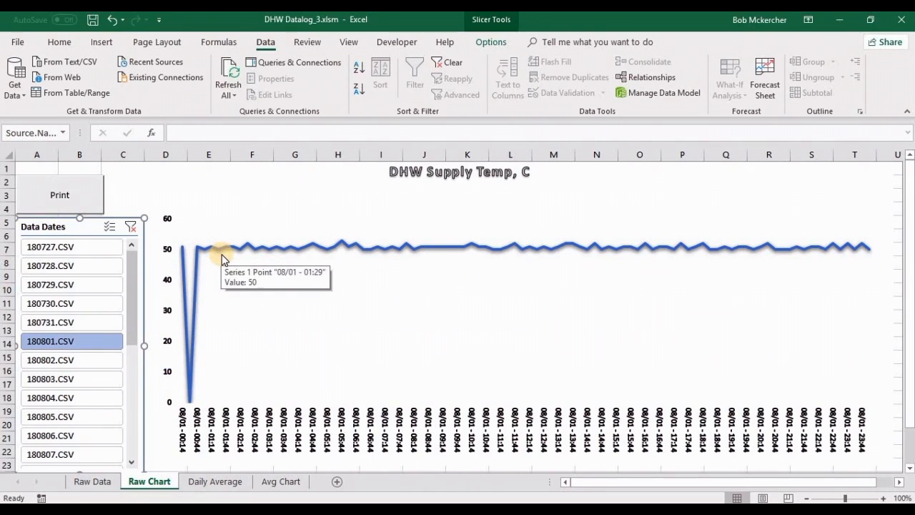
{"action": "mouse_move", "coordinate": [259, 251]}
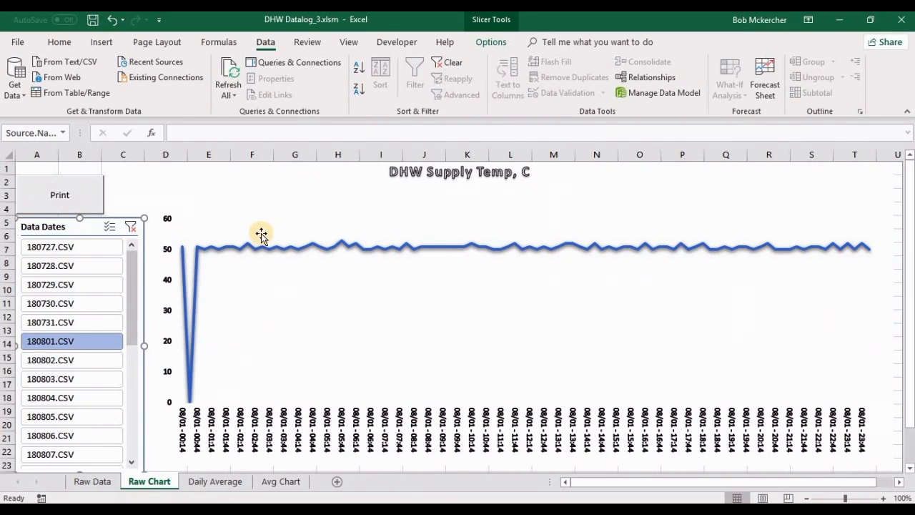
{"action": "mouse_move", "coordinate": [366, 249]}
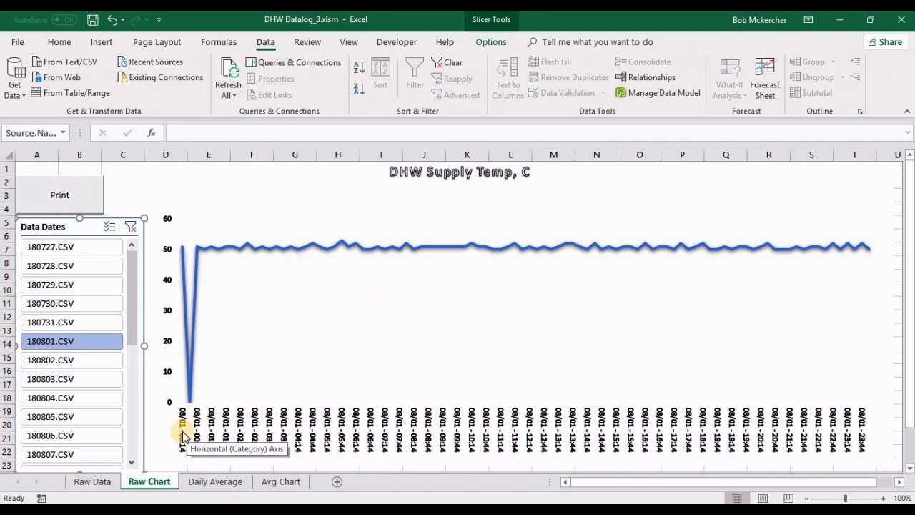
Step: Set the 12:29:32 AM supply temperature in cell D441 of Raw Data to 50 and check the Raw Chart again
{"action": "left_click", "coordinate": [93, 482]}
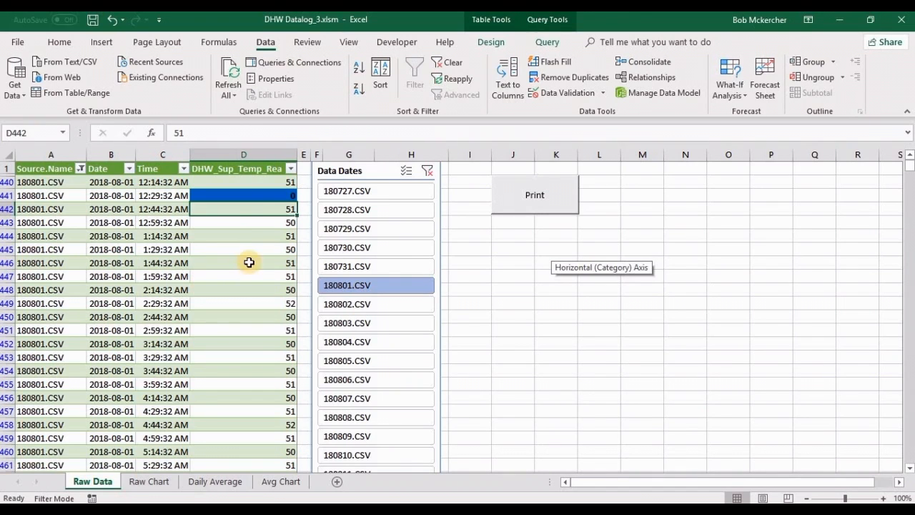
{"action": "left_click", "coordinate": [249, 195]}
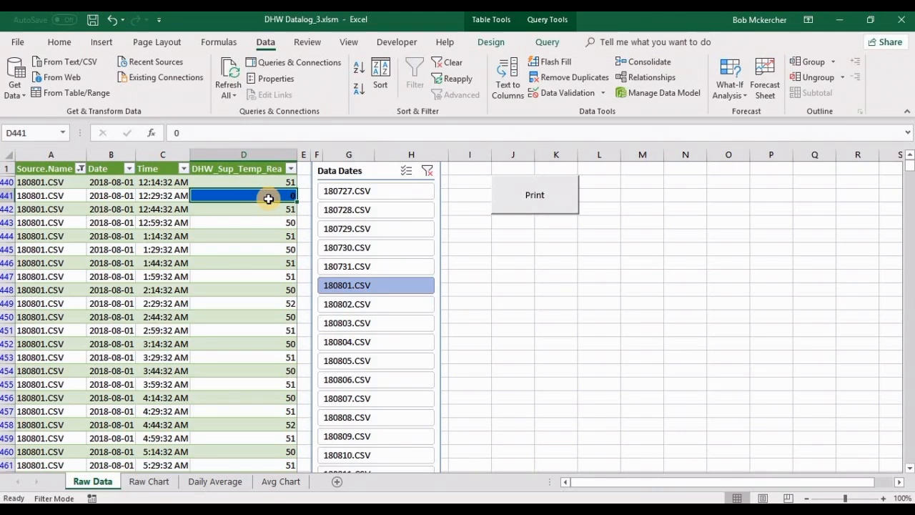
{"action": "type", "text": "50"}
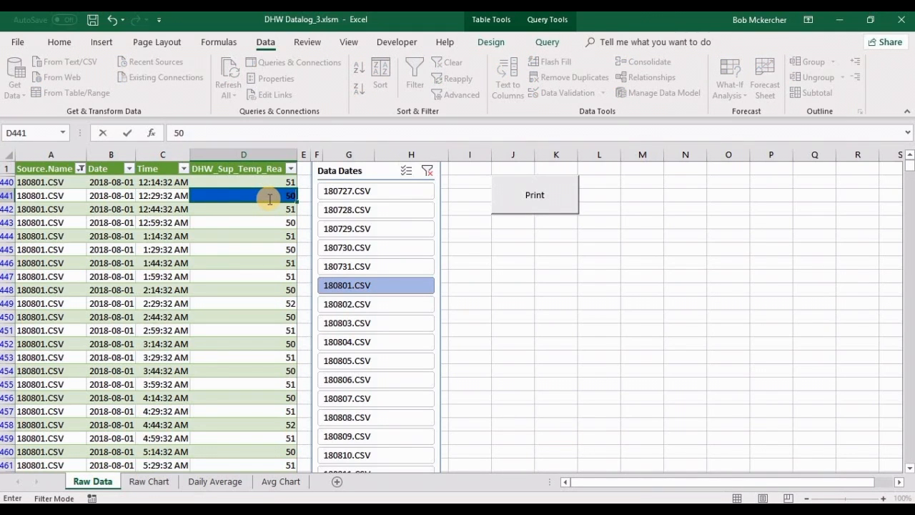
{"action": "key", "text": "Return"}
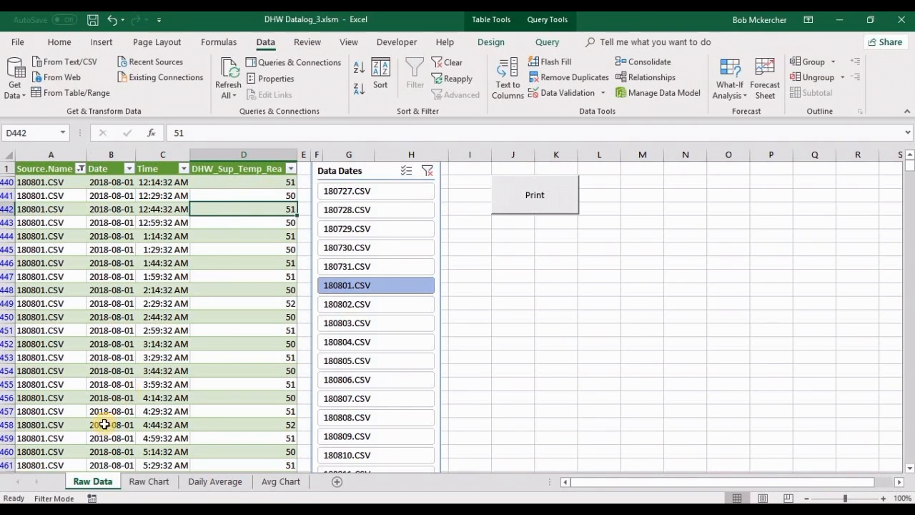
{"action": "left_click", "coordinate": [148, 481]}
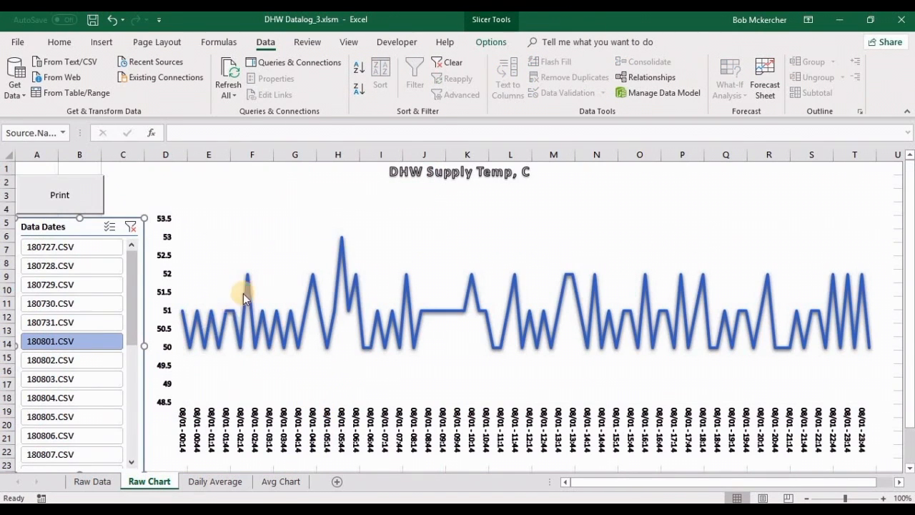
{"action": "mouse_move", "coordinate": [250, 298]}
Step: Extend the Raw Chart's Data Dates filter to cover 180801.CSV through 180821.CSV
{"action": "left_click", "coordinate": [93, 481]}
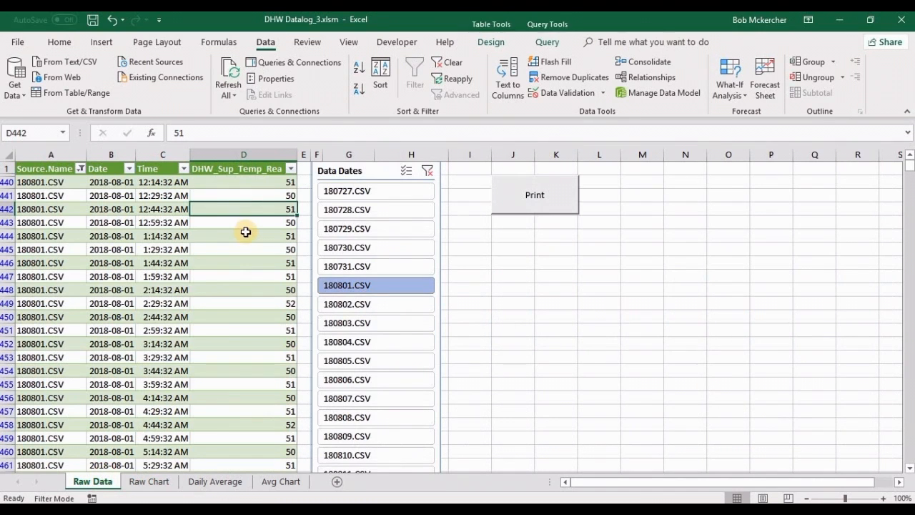
{"action": "left_click", "coordinate": [248, 226]}
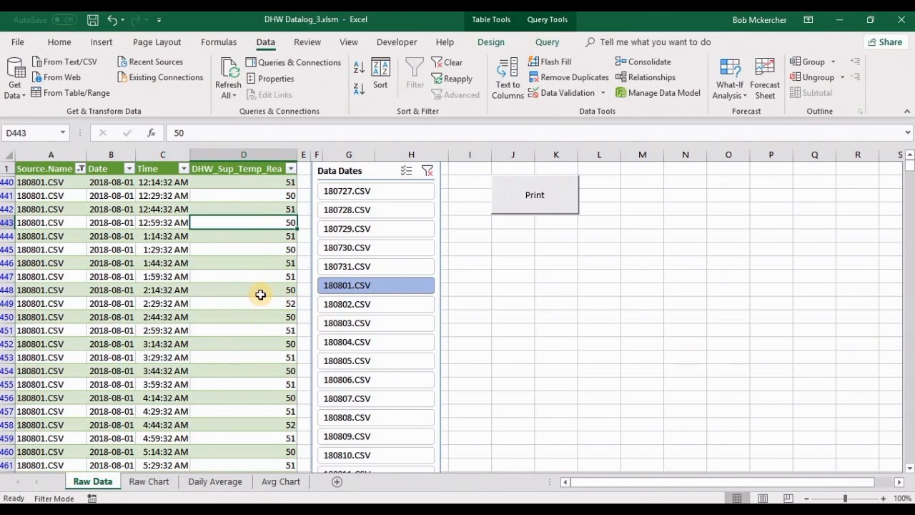
{"action": "left_click", "coordinate": [150, 481]}
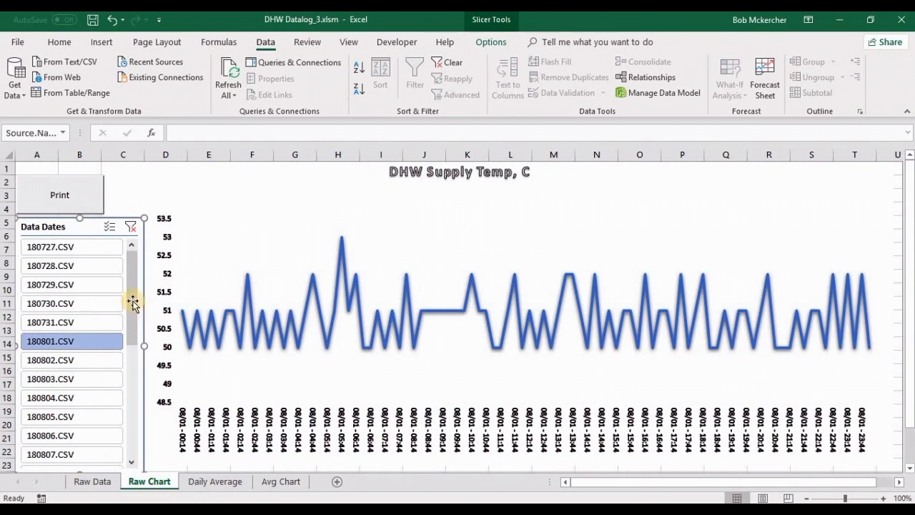
{"action": "left_click_drag", "start_coordinate": [130, 280], "coordinate": [132, 315]}
{"action": "left_click_drag", "start_coordinate": [131, 316], "coordinate": [127, 434]}
{"action": "left_click", "coordinate": [56, 456], "text": "shift"}
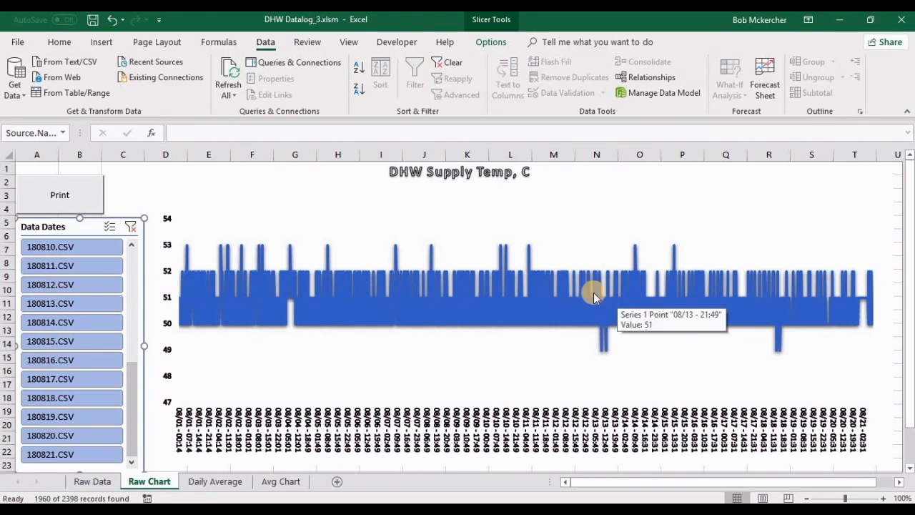
Step: Review the August 2018 table on the Daily Average sheet, including the Month cell and the average temperature formula in D6
{"action": "left_click", "coordinate": [211, 486]}
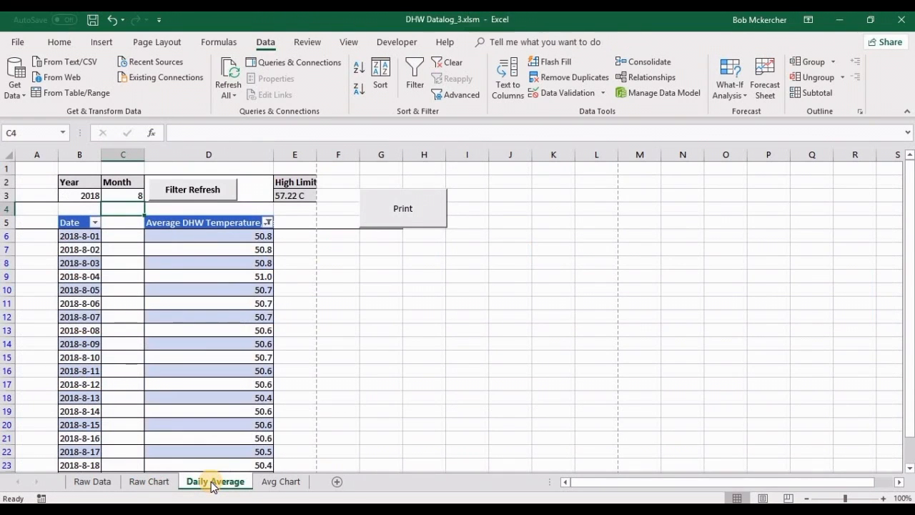
{"action": "left_click", "coordinate": [396, 314]}
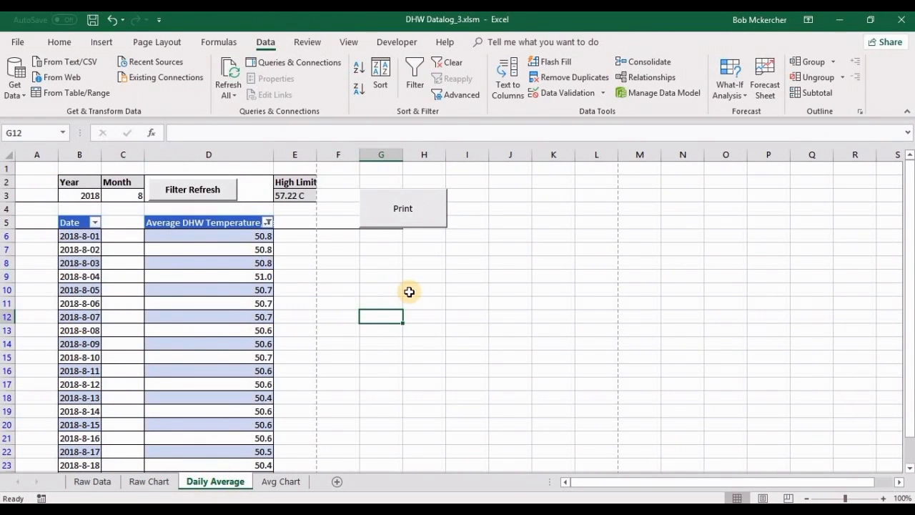
{"action": "scroll", "coordinate": [408, 292], "scroll_direction": "down", "scroll_amount": 2}
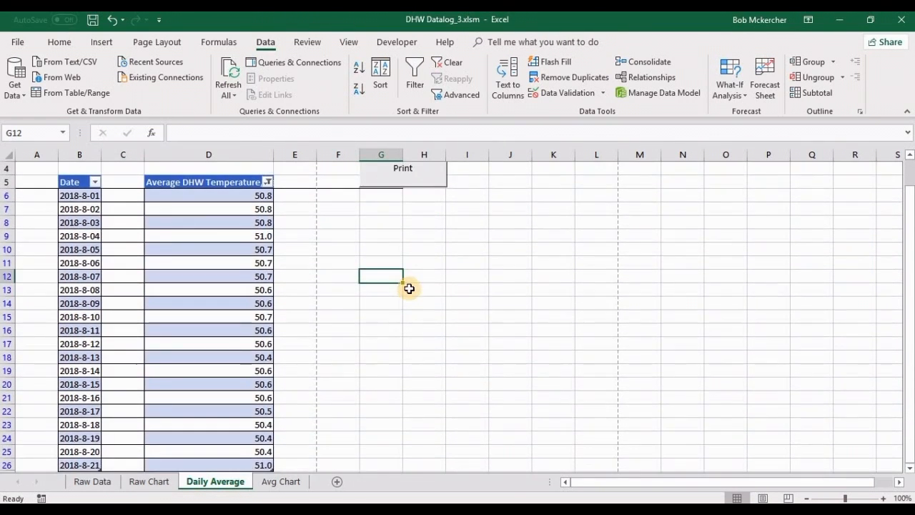
{"action": "scroll", "coordinate": [405, 290], "scroll_direction": "up", "scroll_amount": 2}
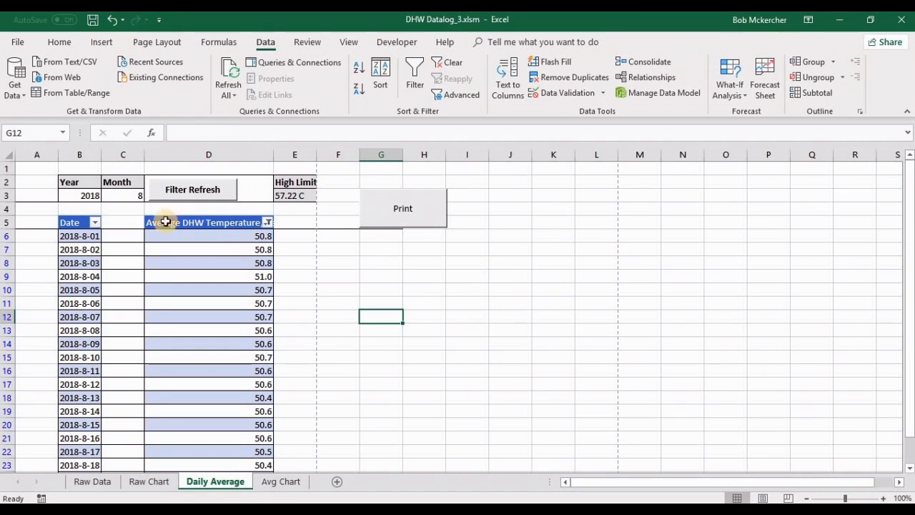
{"action": "left_click", "coordinate": [130, 196]}
{"action": "left_click", "coordinate": [213, 236]}
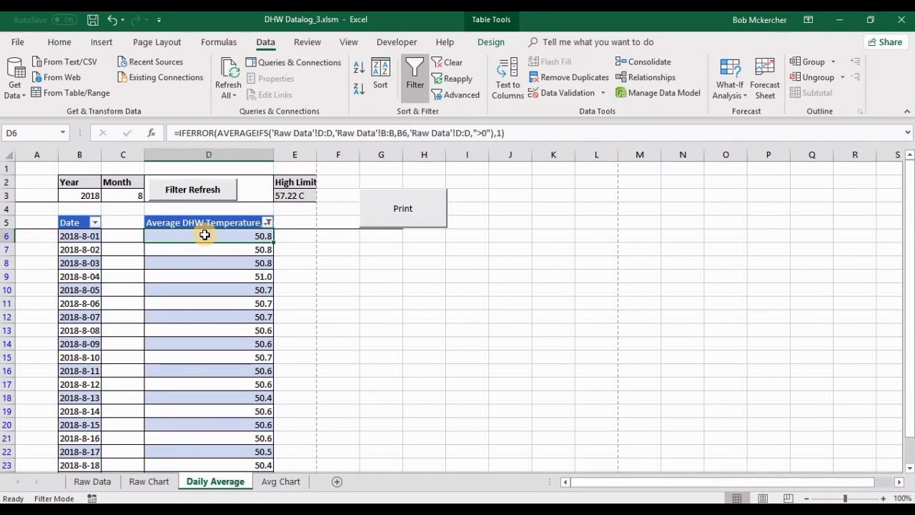
Step: Filter the Raw Data sheet to 180801.CSV alone and look through that day's supply temperature readings
{"action": "left_click", "coordinate": [91, 483]}
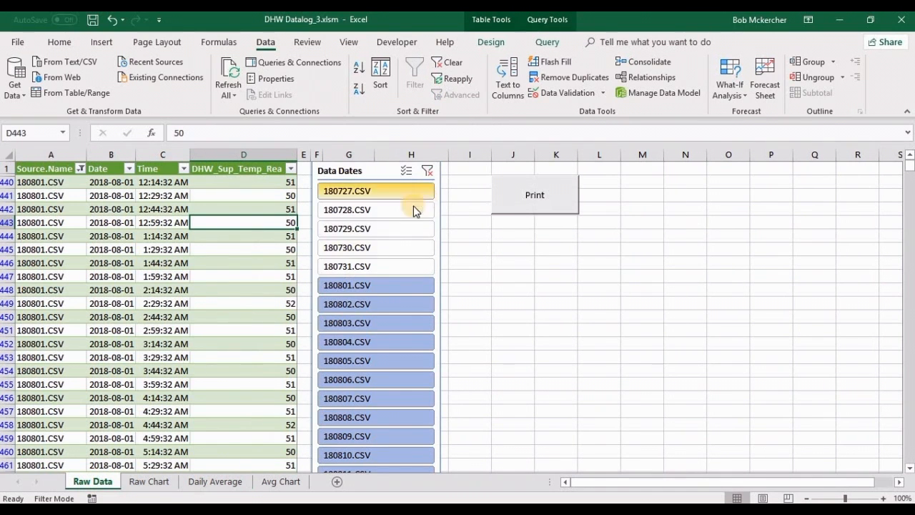
{"action": "left_click", "coordinate": [400, 288]}
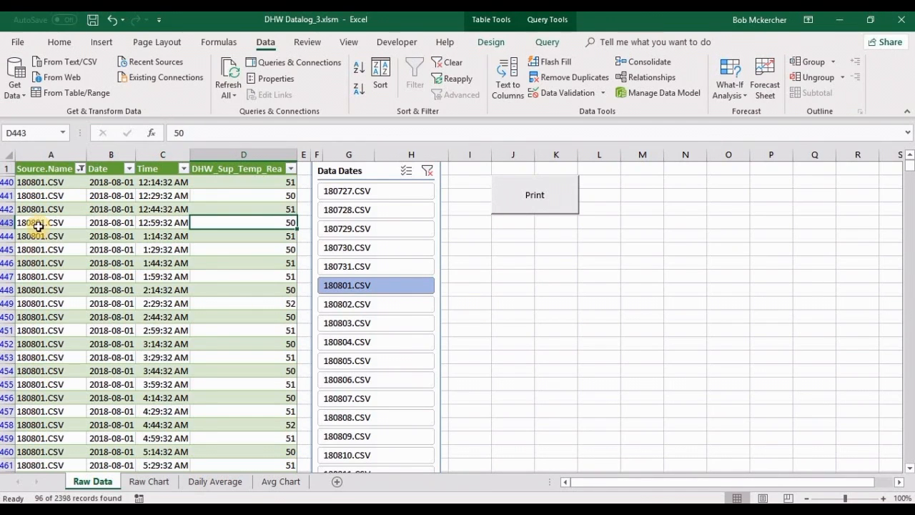
{"action": "left_click", "coordinate": [265, 183]}
{"action": "scroll", "coordinate": [260, 264], "scroll_direction": "down", "scroll_amount": 6}
{"action": "scroll", "coordinate": [262, 284], "scroll_direction": "down", "scroll_amount": 14}
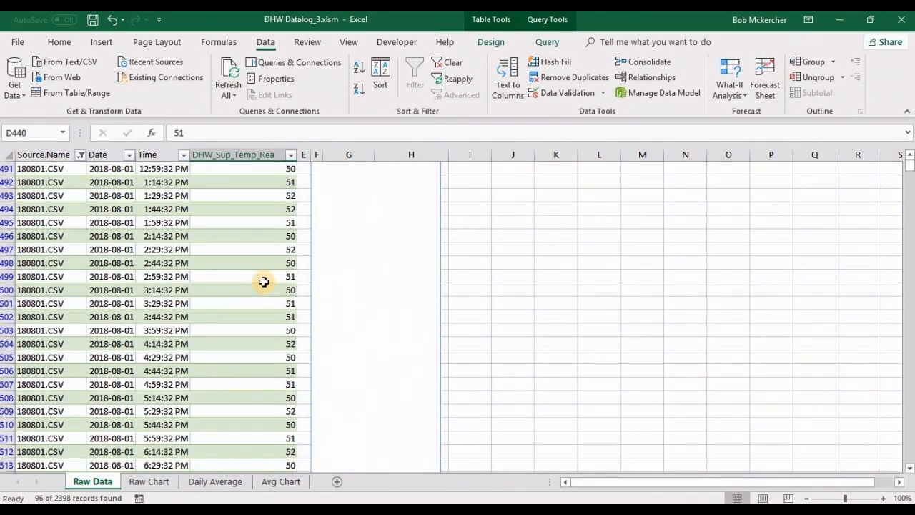
Step: Review the Daily Average table for August 2018 and check its print preview, then return to the sheet
{"action": "left_click", "coordinate": [210, 481]}
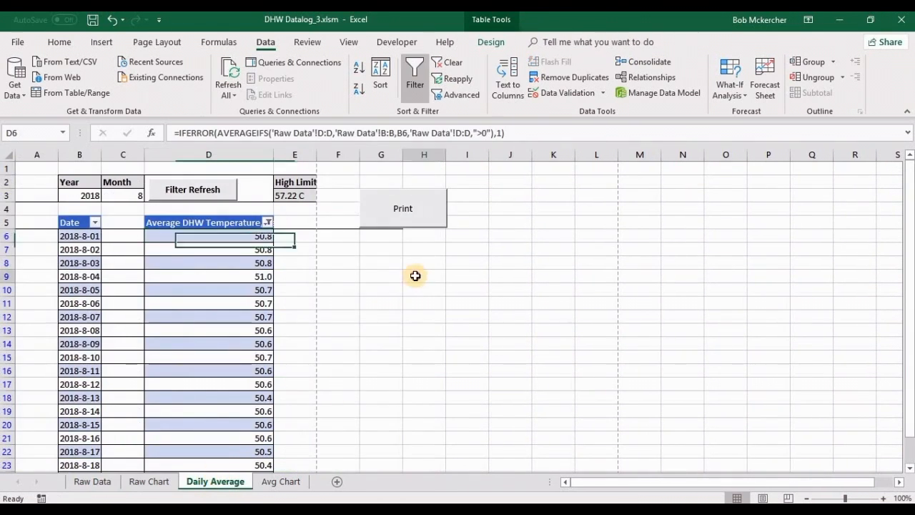
{"action": "left_click", "coordinate": [416, 276]}
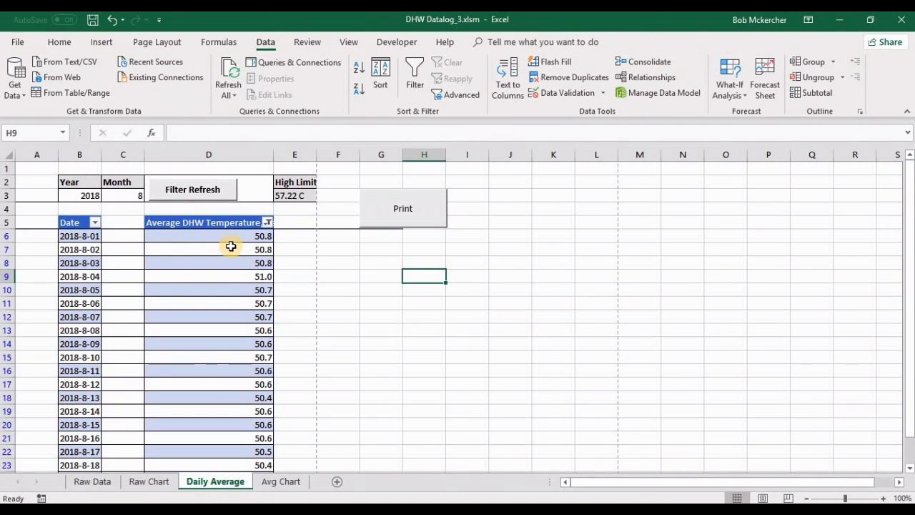
{"action": "scroll", "coordinate": [231, 246], "scroll_direction": "down", "scroll_amount": 3}
{"action": "scroll", "coordinate": [231, 239], "scroll_direction": "up", "scroll_amount": 3}
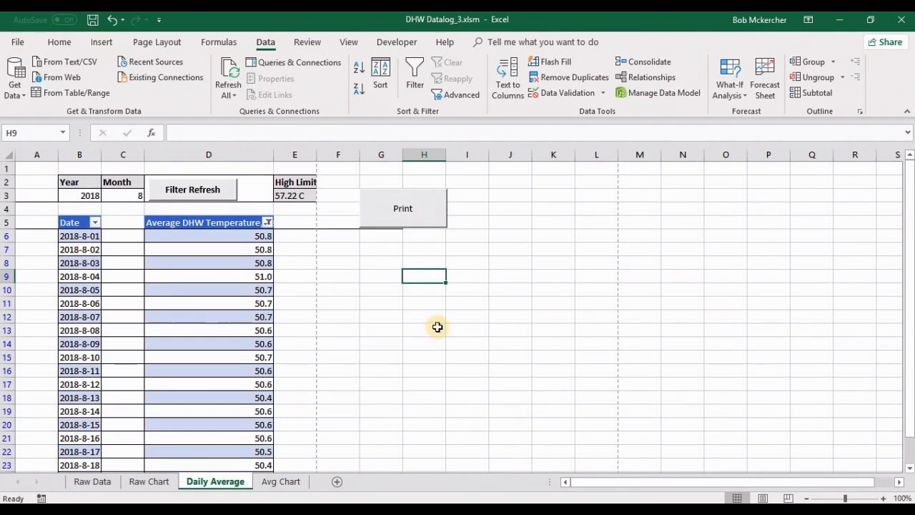
{"action": "left_click", "coordinate": [419, 208]}
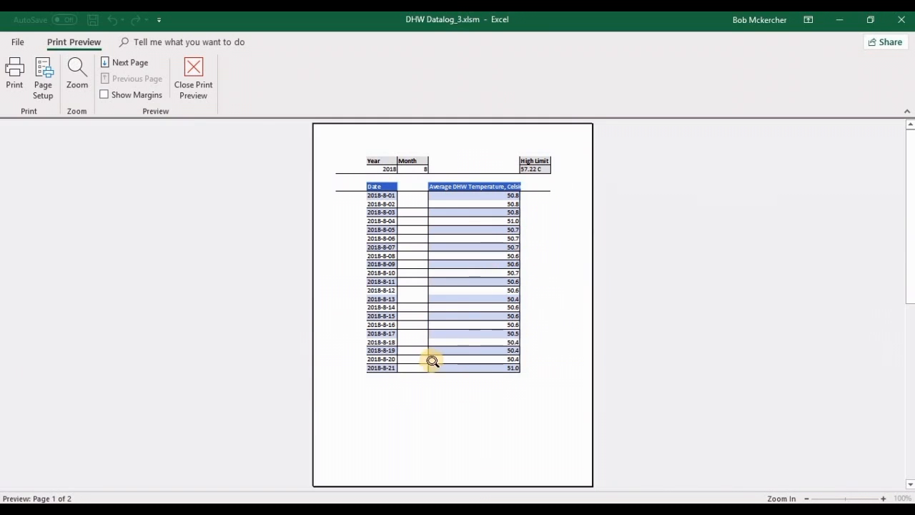
{"action": "left_click", "coordinate": [191, 77]}
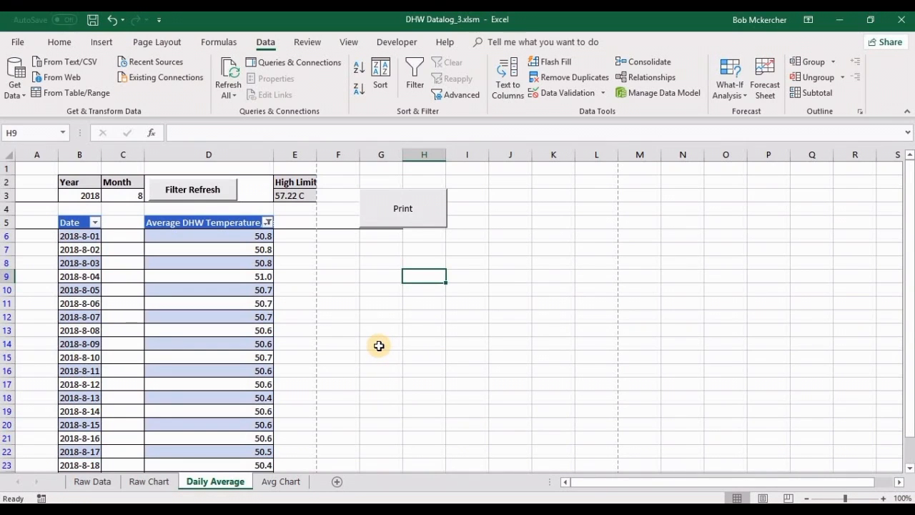
Step: View the Avg Chart, then set the Raw Chart's Data Dates filter back to 180801.CSV through 180821.CSV for comparison
{"action": "left_click", "coordinate": [282, 484]}
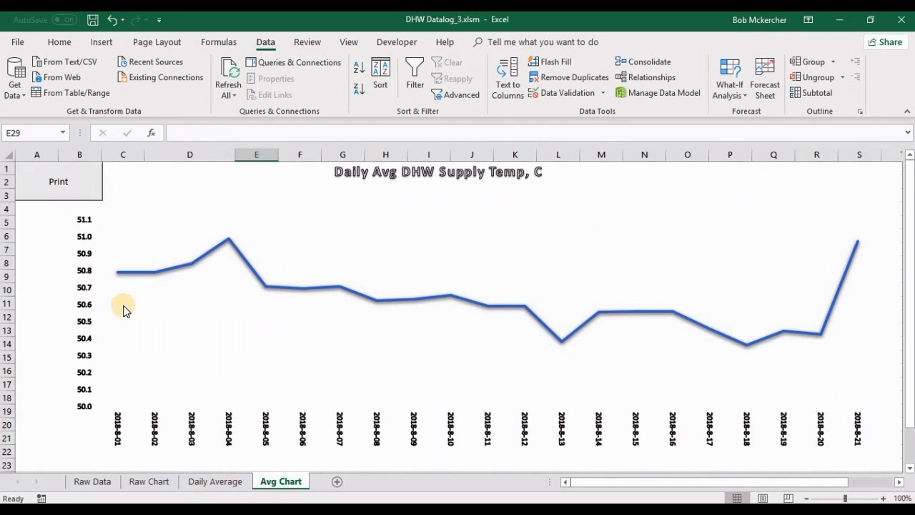
{"action": "left_click", "coordinate": [159, 483]}
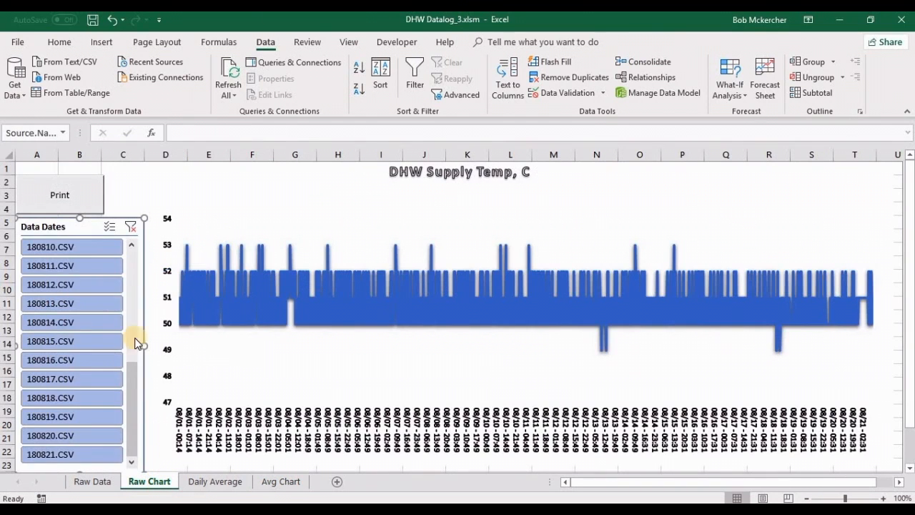
{"action": "left_click", "coordinate": [114, 325]}
{"action": "left_click_drag", "start_coordinate": [133, 394], "coordinate": [119, 432]}
{"action": "left_click", "coordinate": [89, 458], "text": "shift"}
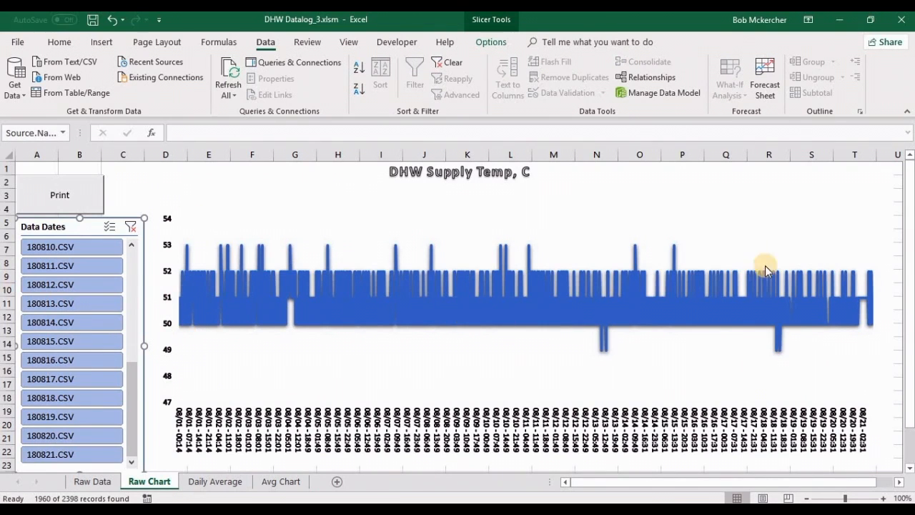
Step: Examine the Avg Chart for August 2018 and check its print preview, closing the preview again
{"action": "left_click", "coordinate": [276, 482]}
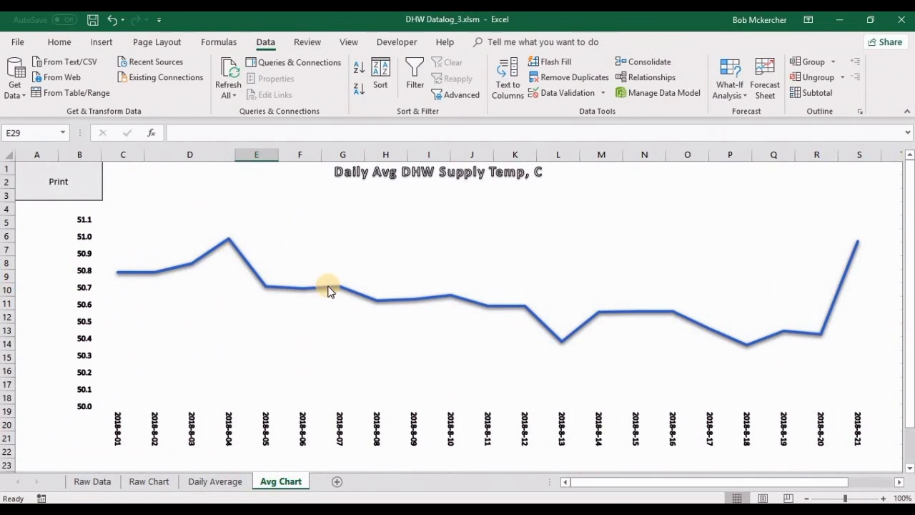
{"action": "mouse_move", "coordinate": [329, 291]}
{"action": "left_click", "coordinate": [60, 183]}
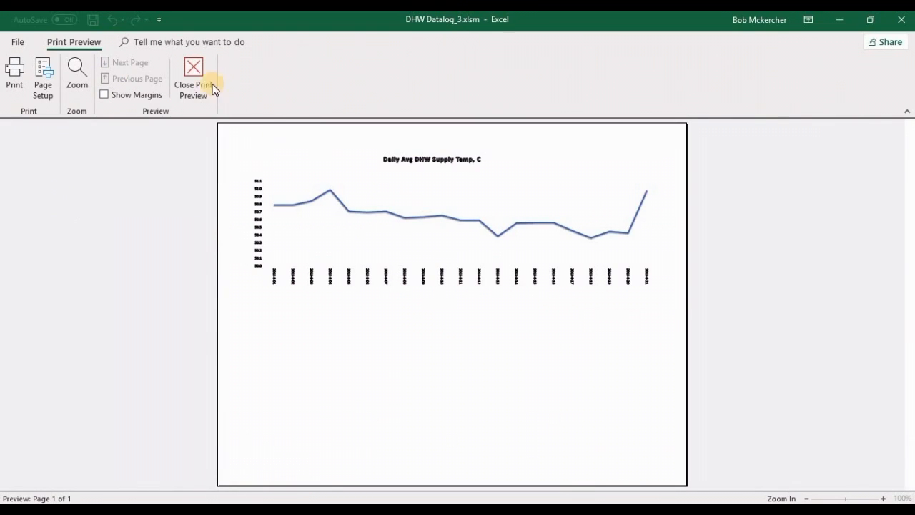
{"action": "left_click", "coordinate": [193, 69]}
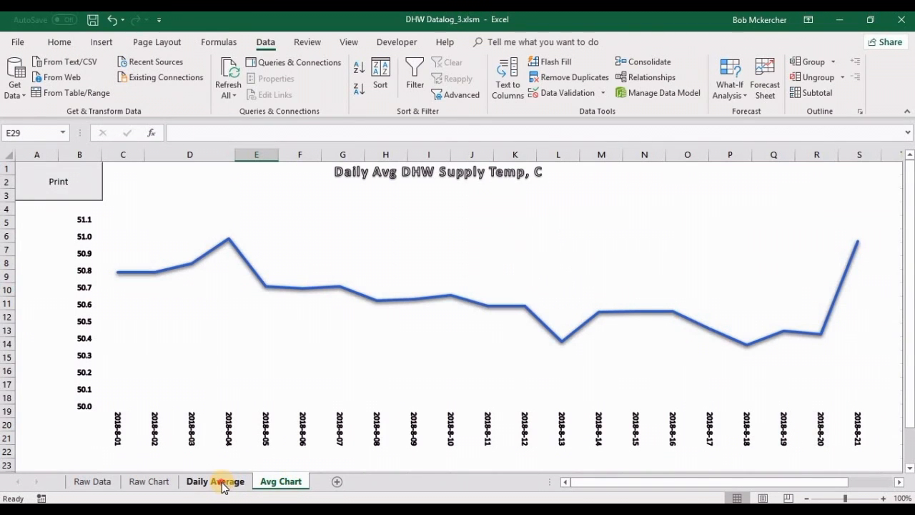
Step: Set the Month in C3 of the Daily Average sheet to 7 and refresh the table's filter
{"action": "left_click", "coordinate": [224, 481]}
{"action": "left_click", "coordinate": [396, 312]}
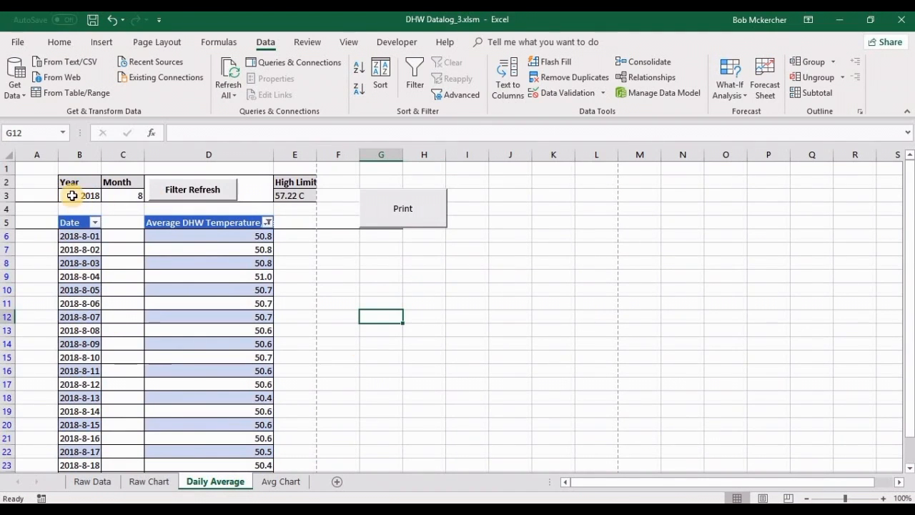
{"action": "left_click", "coordinate": [122, 195]}
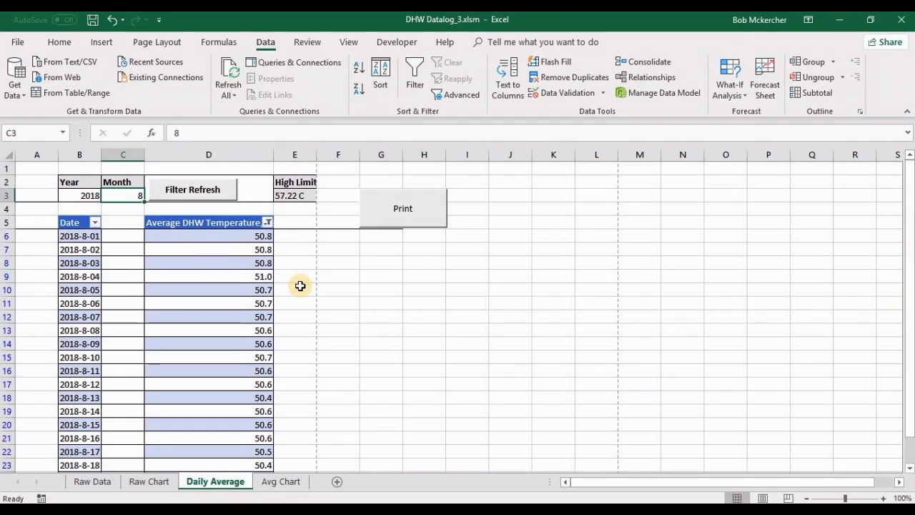
{"action": "type", "text": "7"}
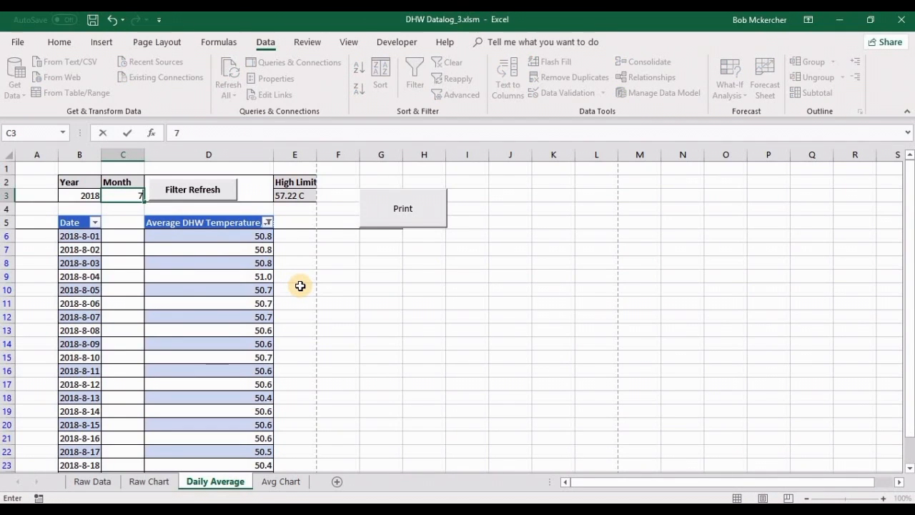
{"action": "key", "text": "Return"}
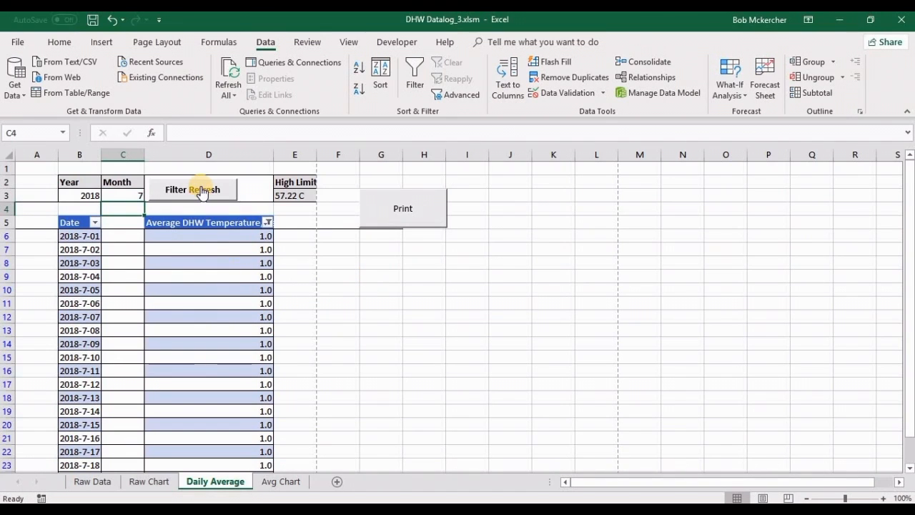
{"action": "left_click", "coordinate": [203, 192]}
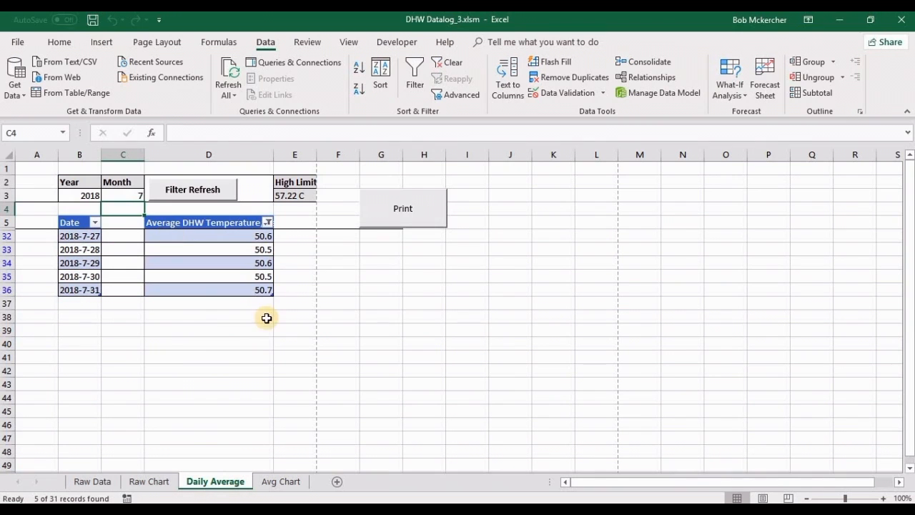
Step: Check the print previews of the July 2018 daily average table and of the matching Avg Chart
{"action": "left_click", "coordinate": [398, 216]}
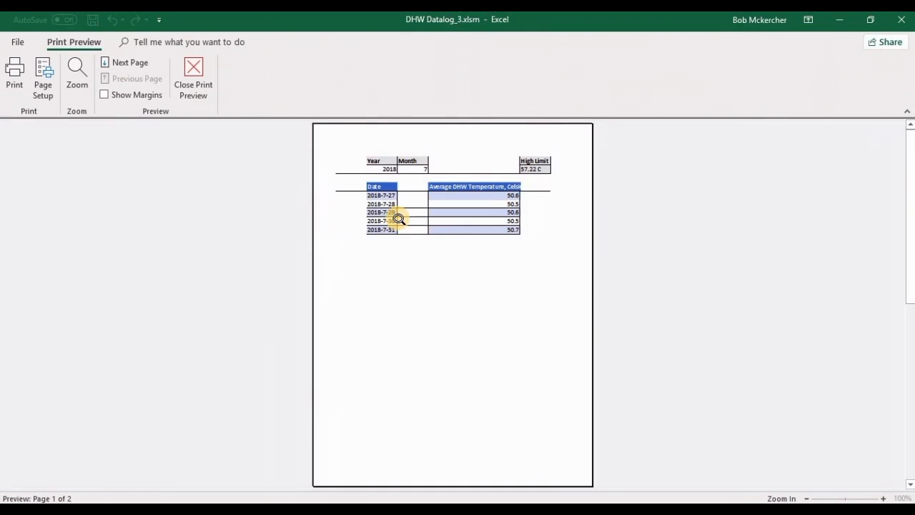
{"action": "left_click", "coordinate": [194, 83]}
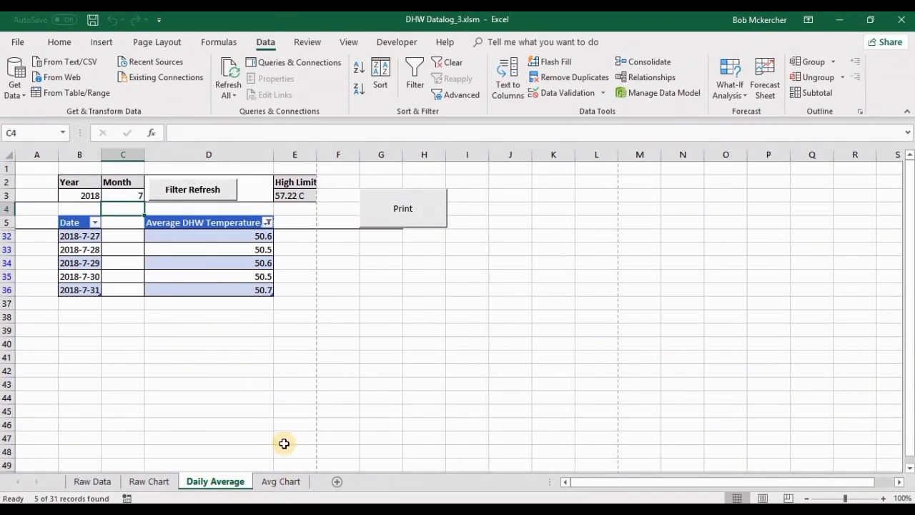
{"action": "left_click", "coordinate": [280, 482]}
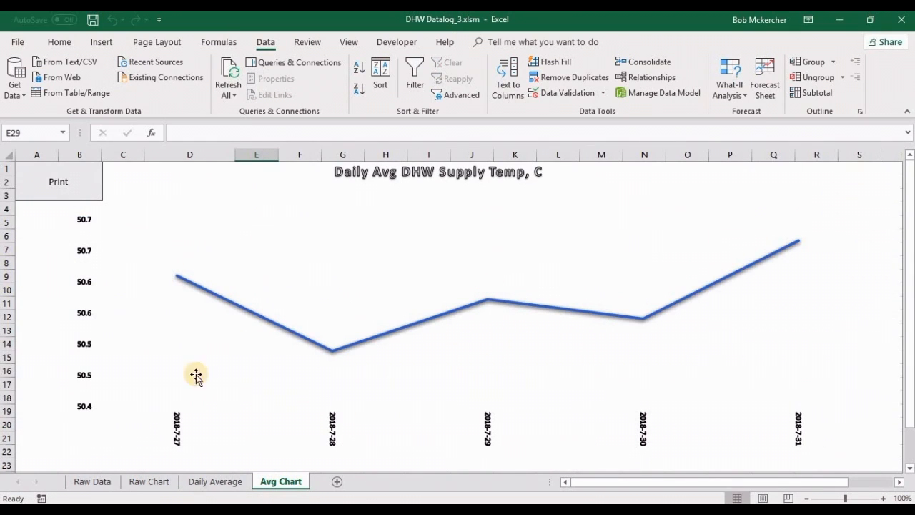
{"action": "left_click", "coordinate": [75, 181]}
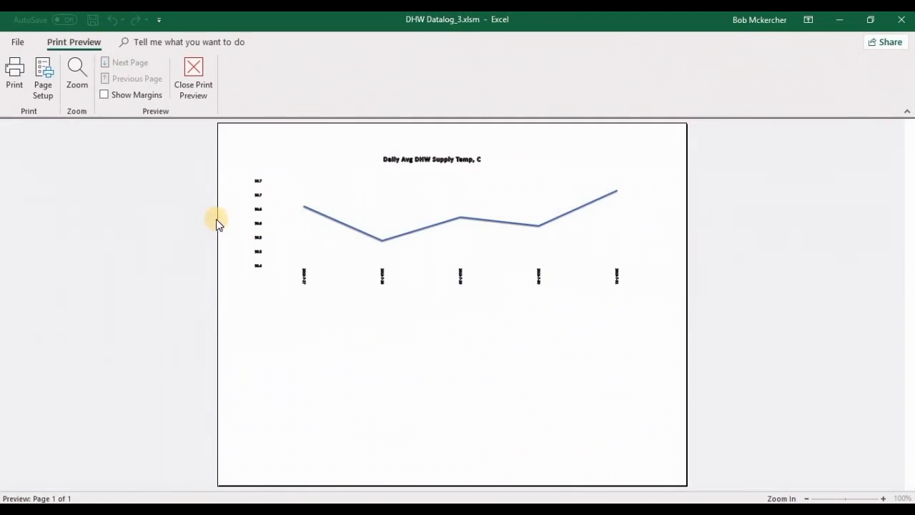
{"action": "left_click", "coordinate": [193, 80]}
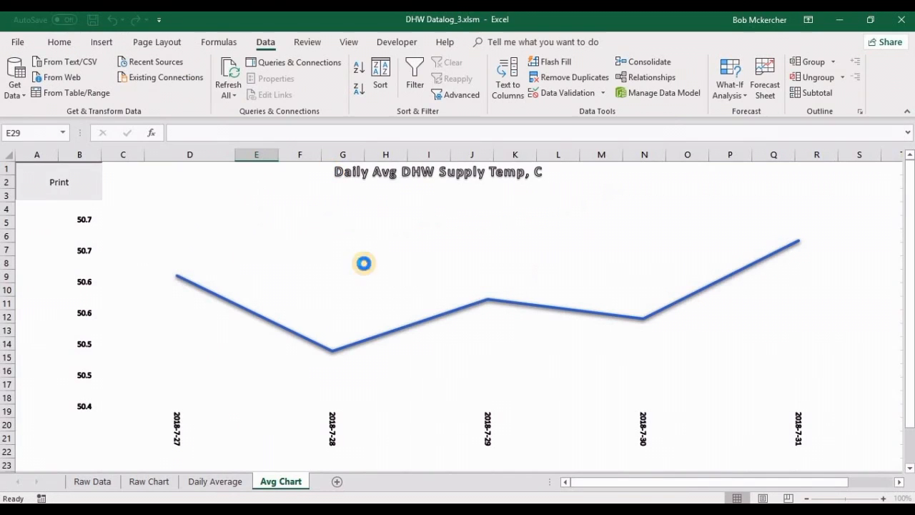
Step: Set the Month in C3 of the Daily Average sheet to 8 and refresh the table's filter
{"action": "left_click", "coordinate": [217, 481]}
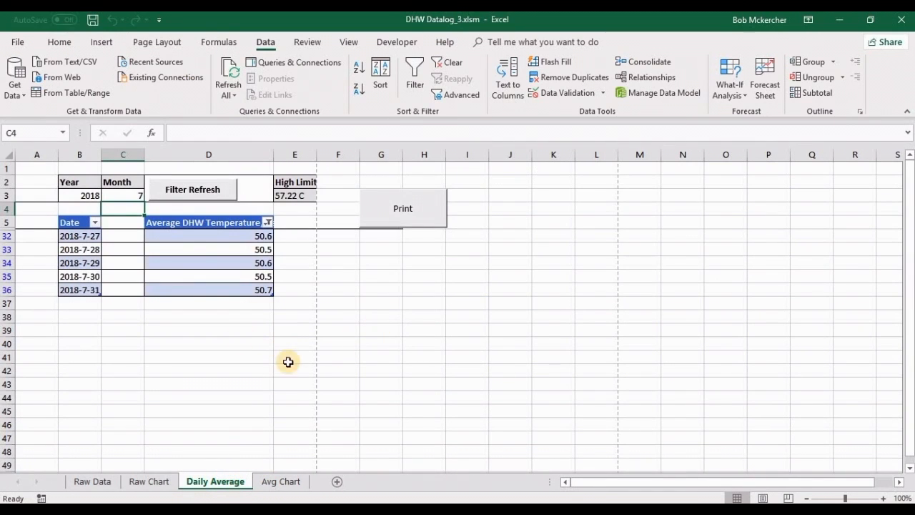
{"action": "left_click", "coordinate": [126, 195]}
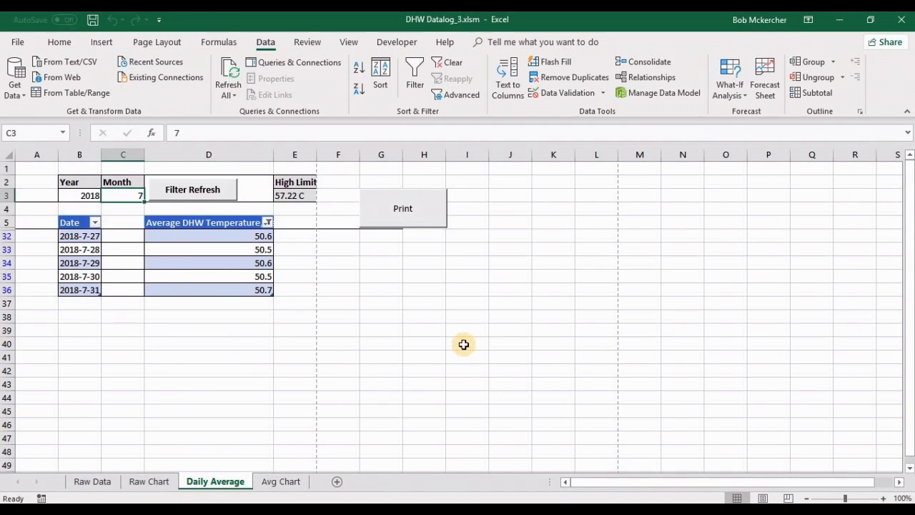
{"action": "type", "text": "8"}
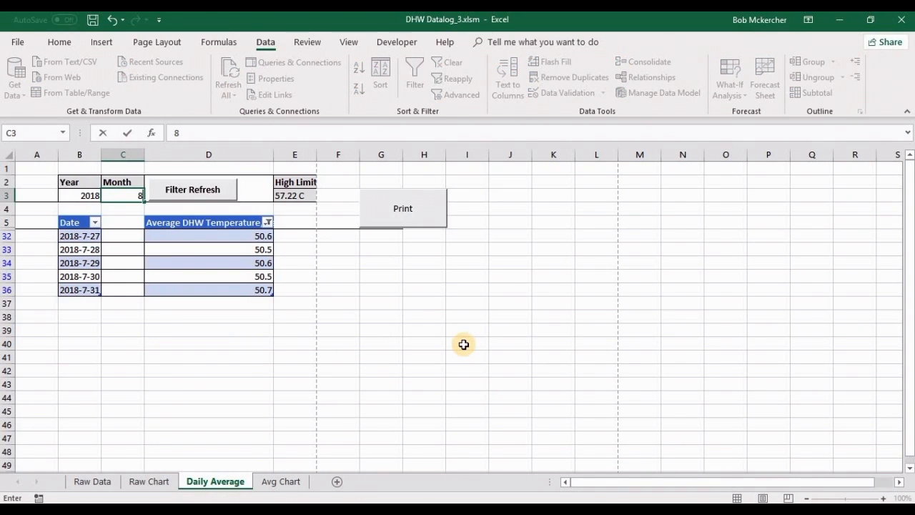
{"action": "key", "text": "Return"}
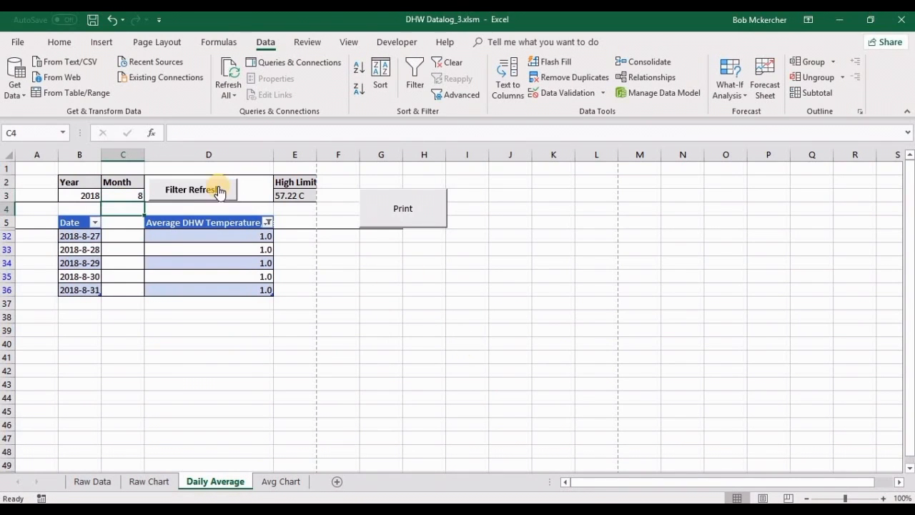
{"action": "left_click", "coordinate": [198, 195]}
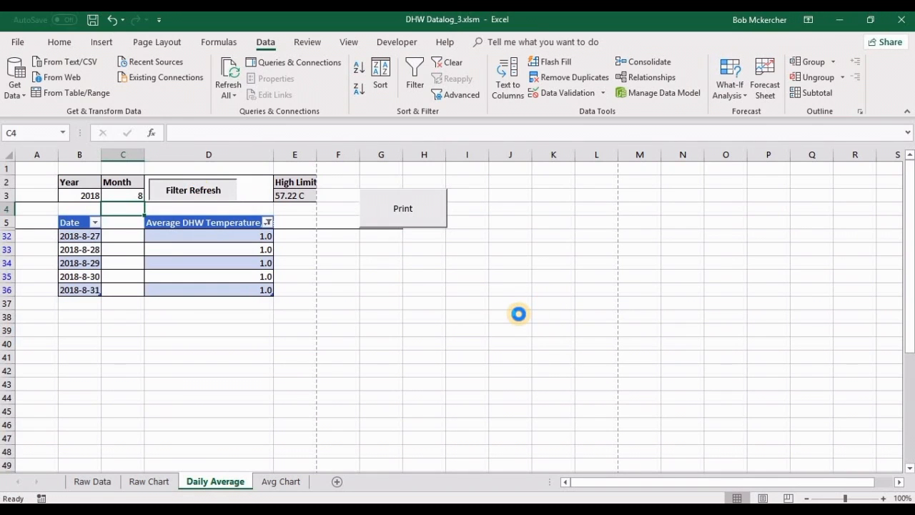